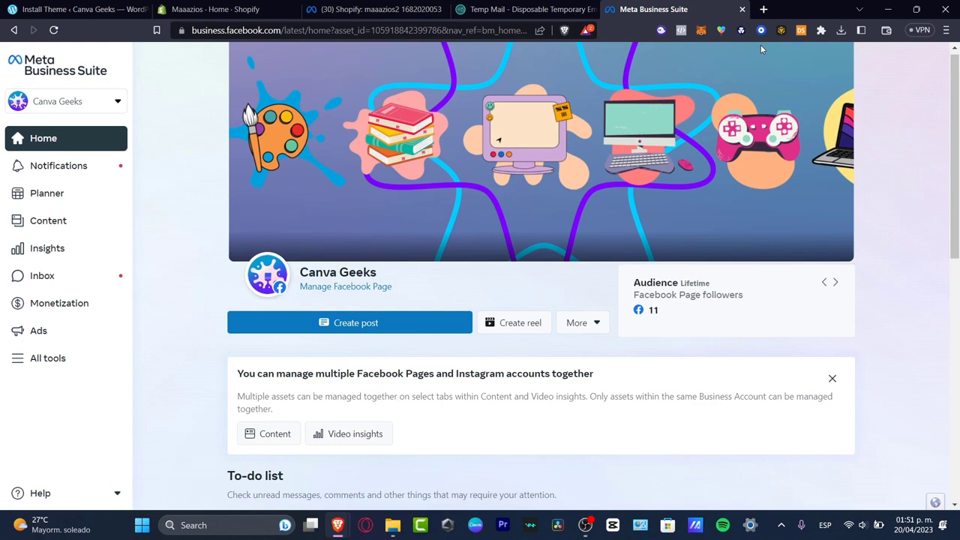
Open the Canva Geeks account switcher and scroll through the listed pages and business accounts.
click(111, 103)
scroll(135, 328, down, 1)
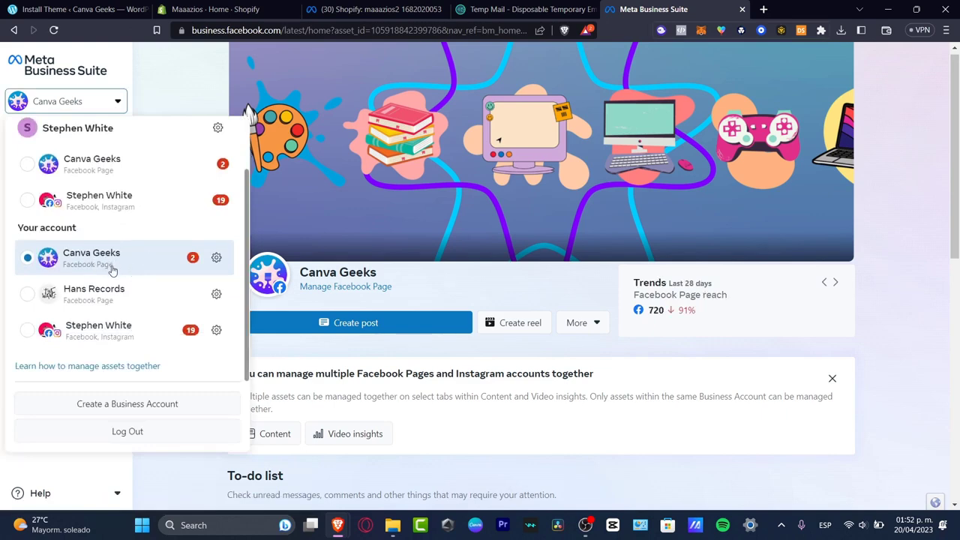
Start a new business account and name it 'Canva Geeks'.
click(148, 403)
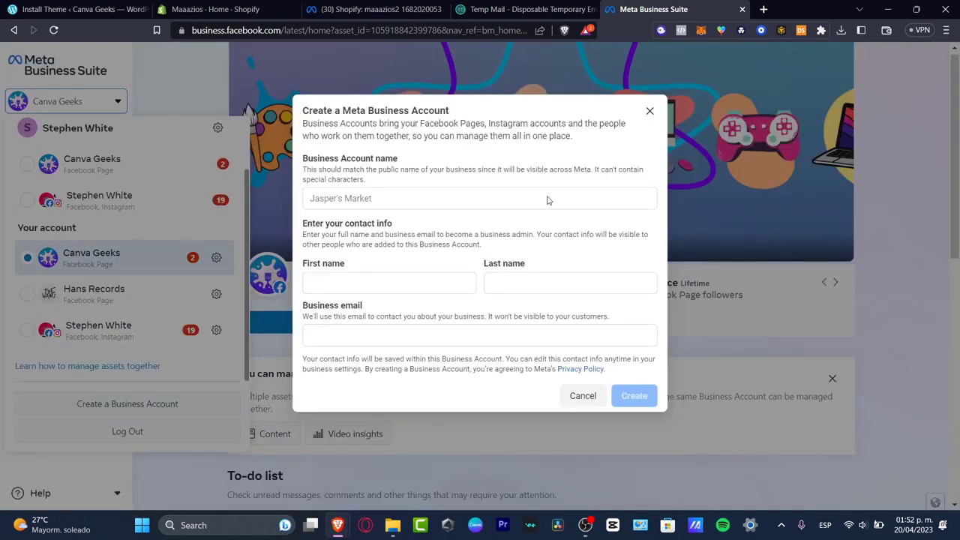
drag(336, 162, 395, 163)
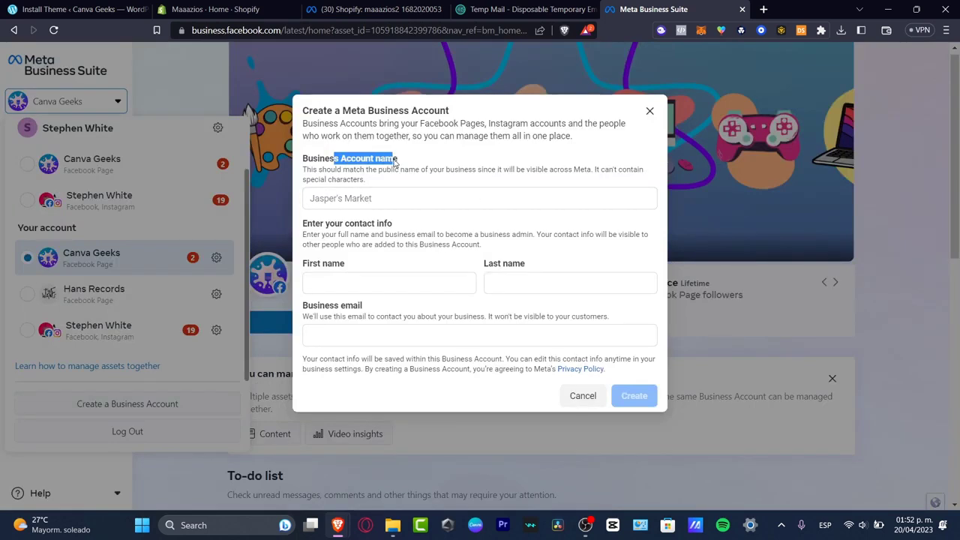
drag(433, 124, 586, 157)
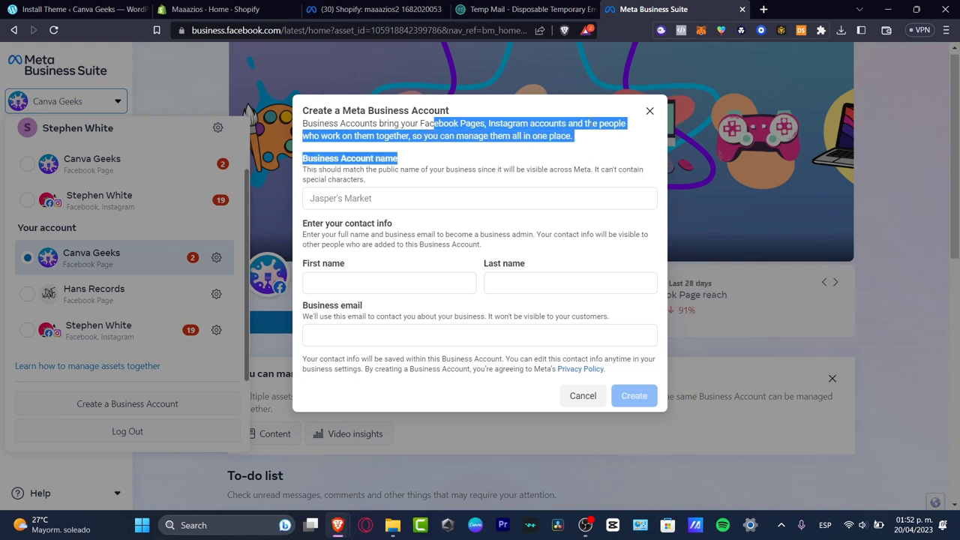
click(534, 193)
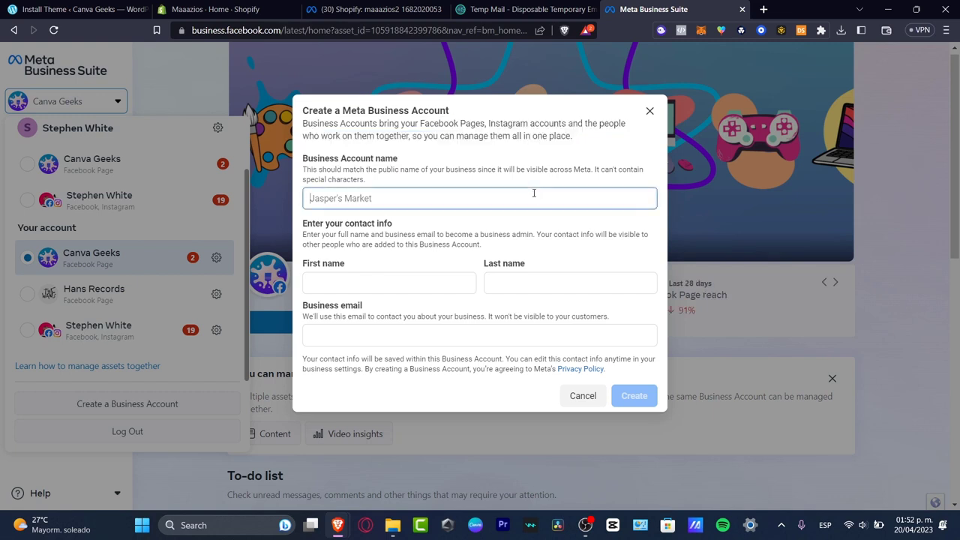
text(Canva g)
key(BackSpace)
text(gEe)
key(BackSpace)
key(BackSpace)
key(BackSpace)
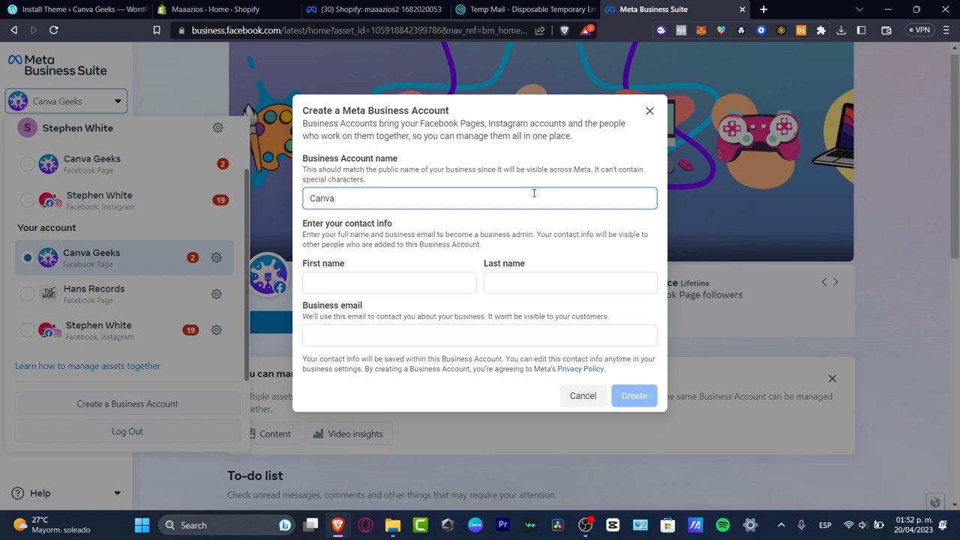
text(Geek)
click(413, 283)
click(402, 201)
text(s)
Autofill the admin's first and last name and enter the business email address.
click(432, 288)
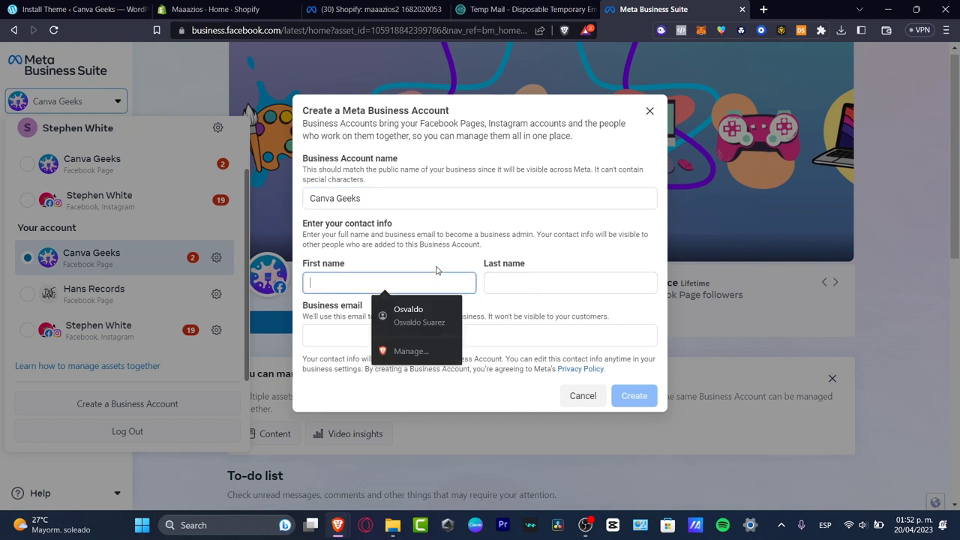
click(425, 316)
click(422, 335)
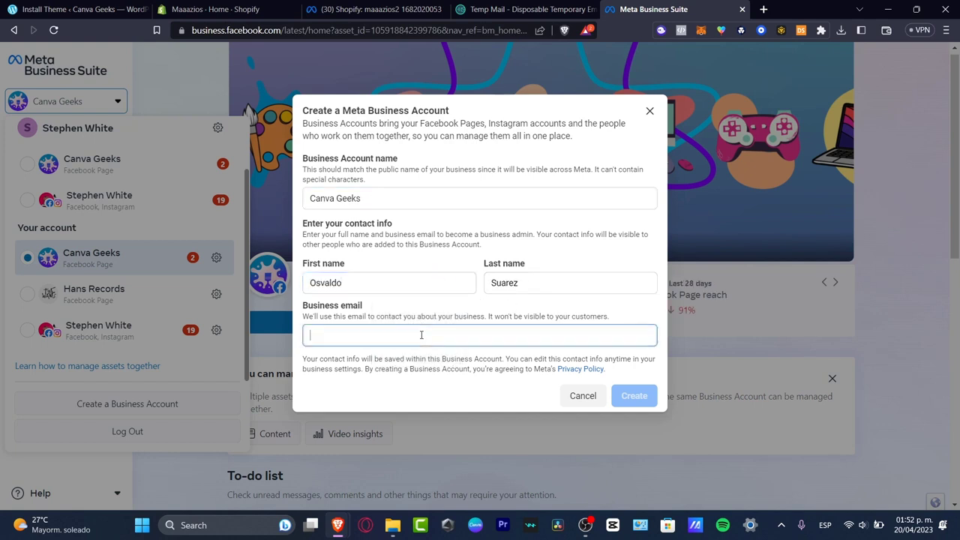
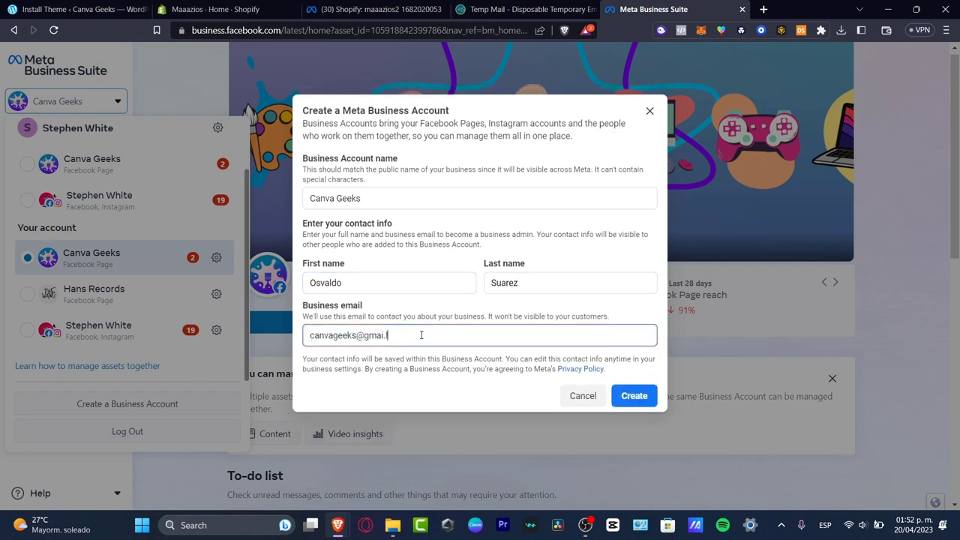
Create the Canva Geeks account and skip claiming any Page or Instagram account.
click(626, 398)
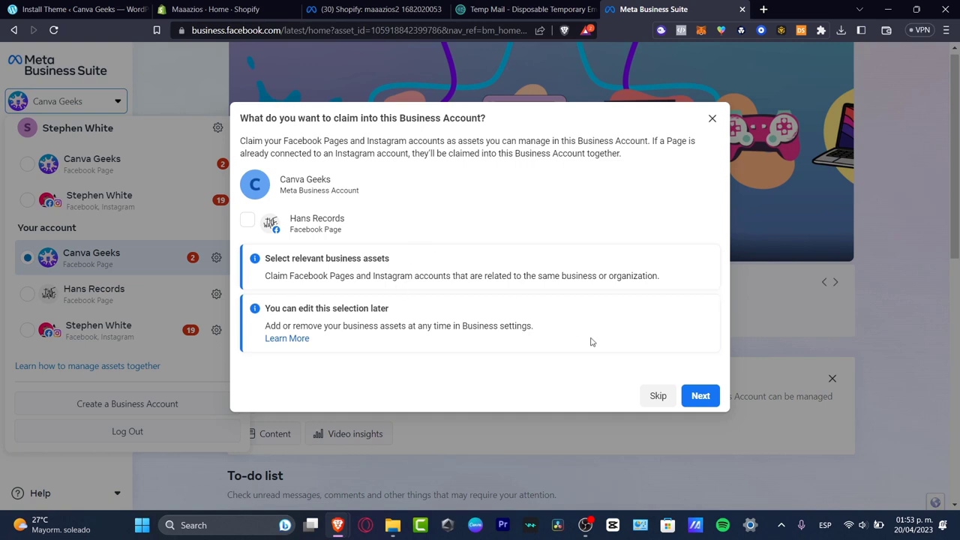
click(661, 397)
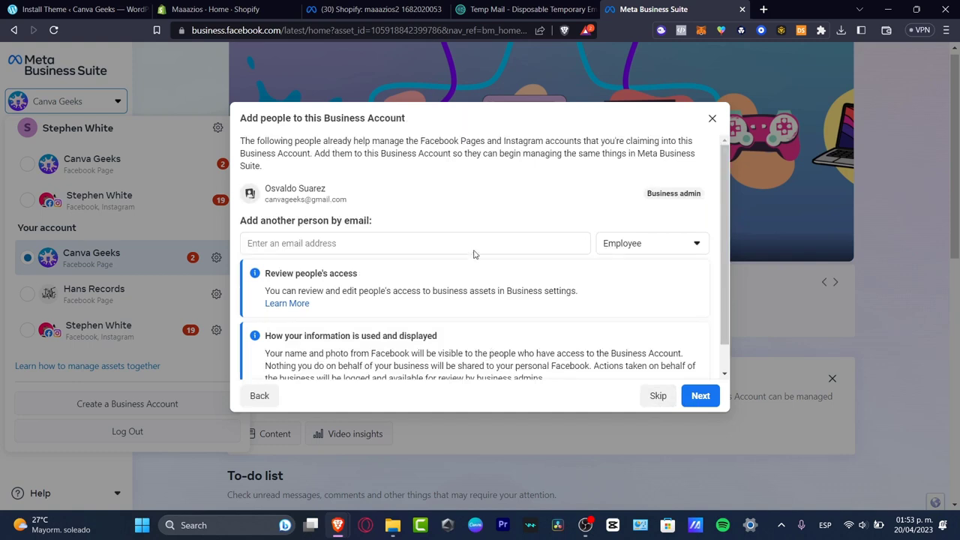
Enter another person's email, change their role from Employee to Business admin, and continue.
mouse_move(323, 191)
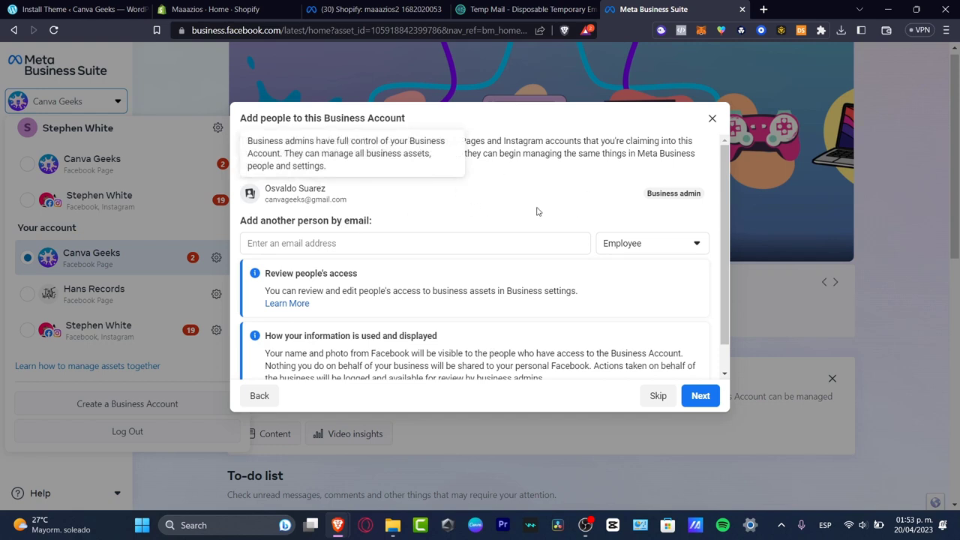
click(429, 243)
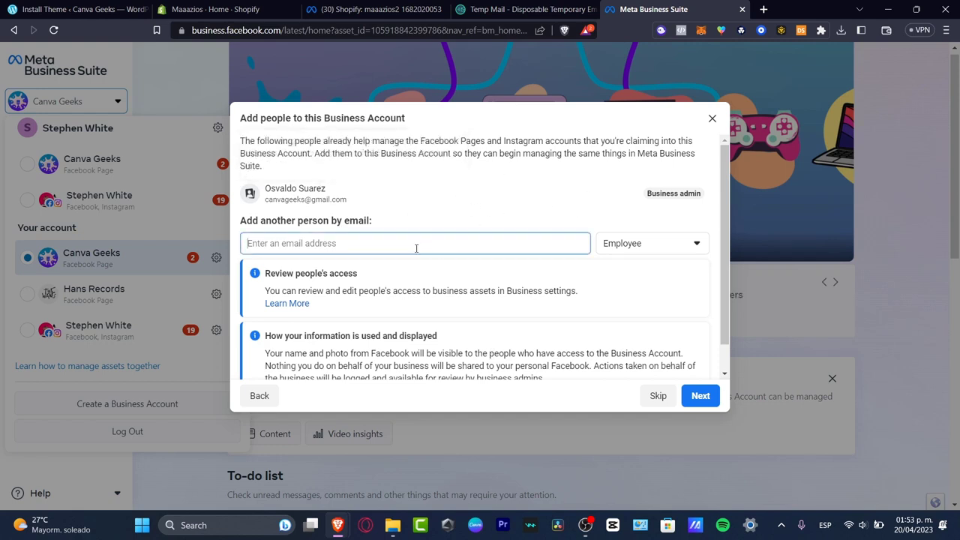
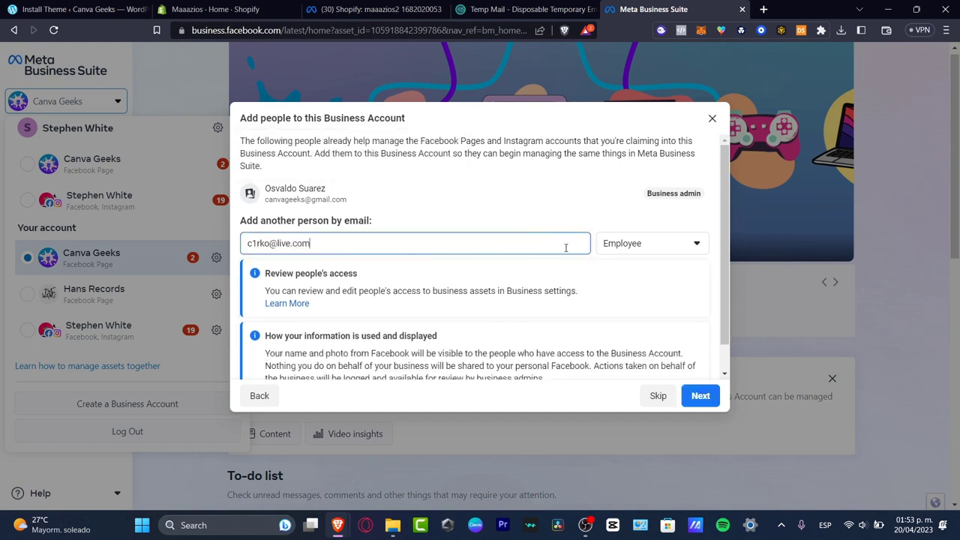
click(623, 243)
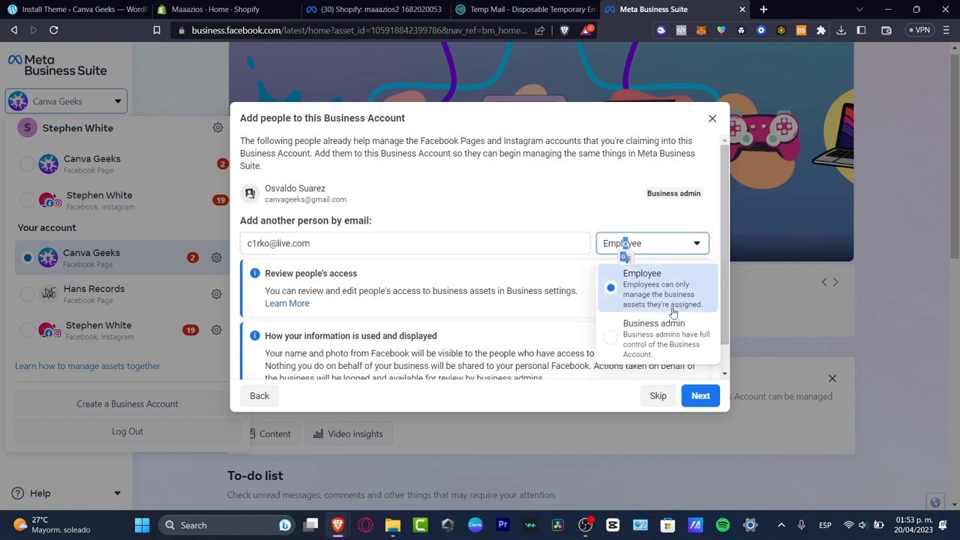
click(663, 345)
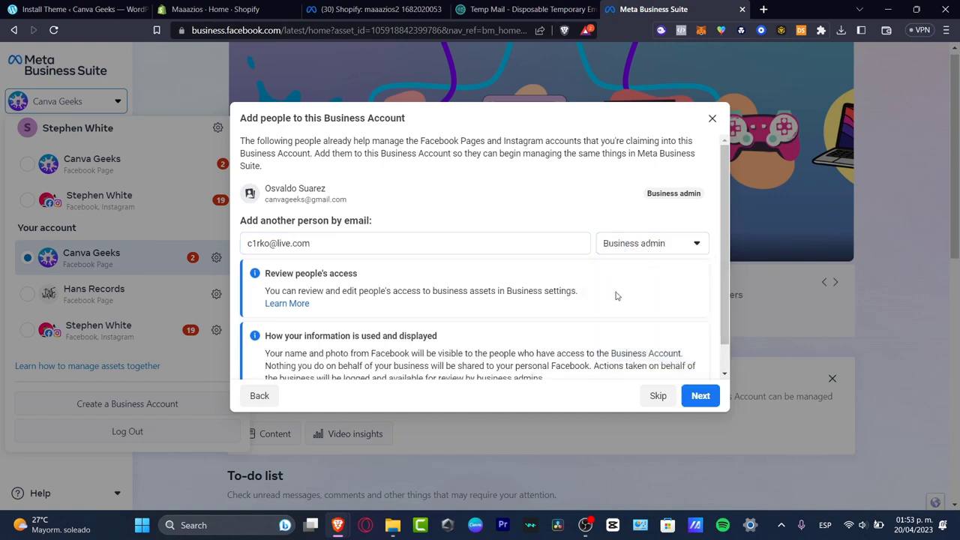
scroll(616, 296, down, 1)
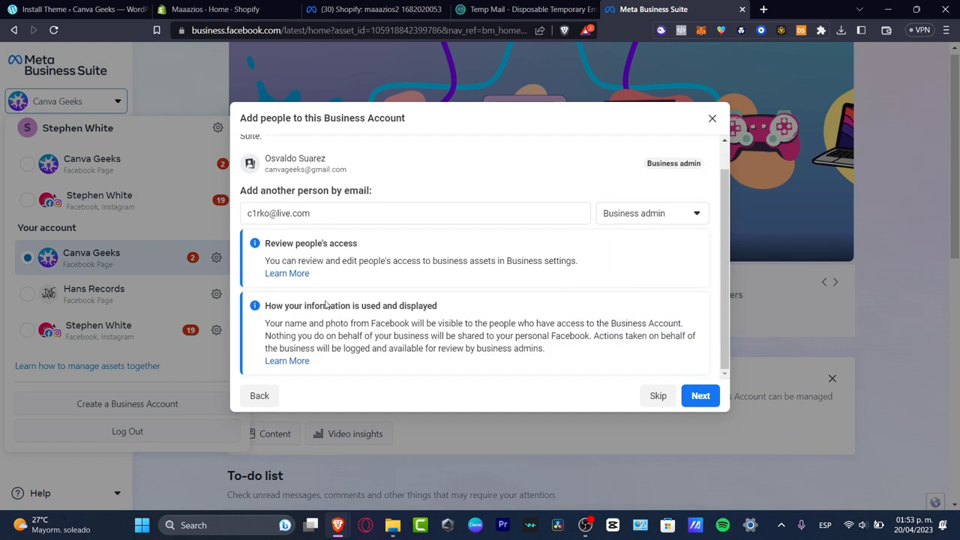
click(699, 395)
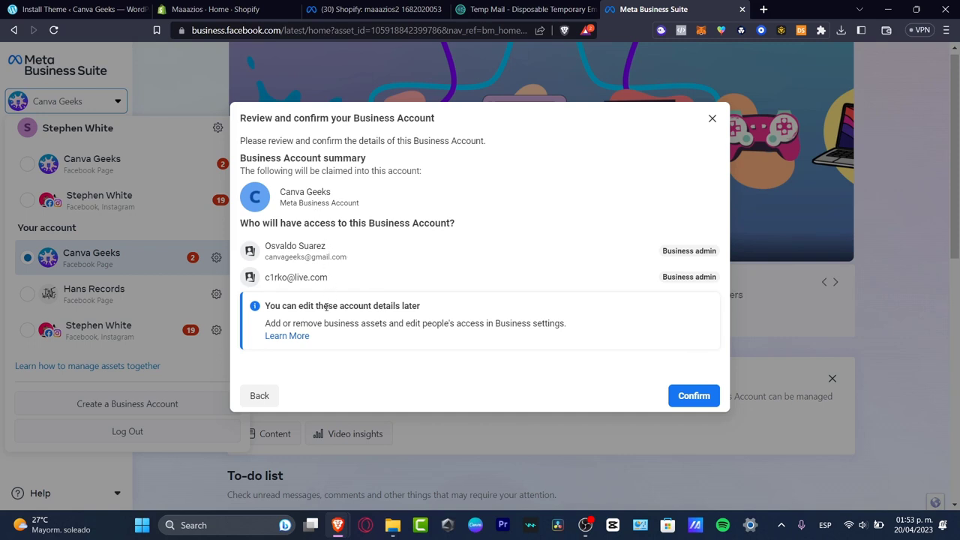
Confirm and finish creating the Canva Geeks business account.
drag(327, 306, 429, 308)
click(576, 395)
click(698, 393)
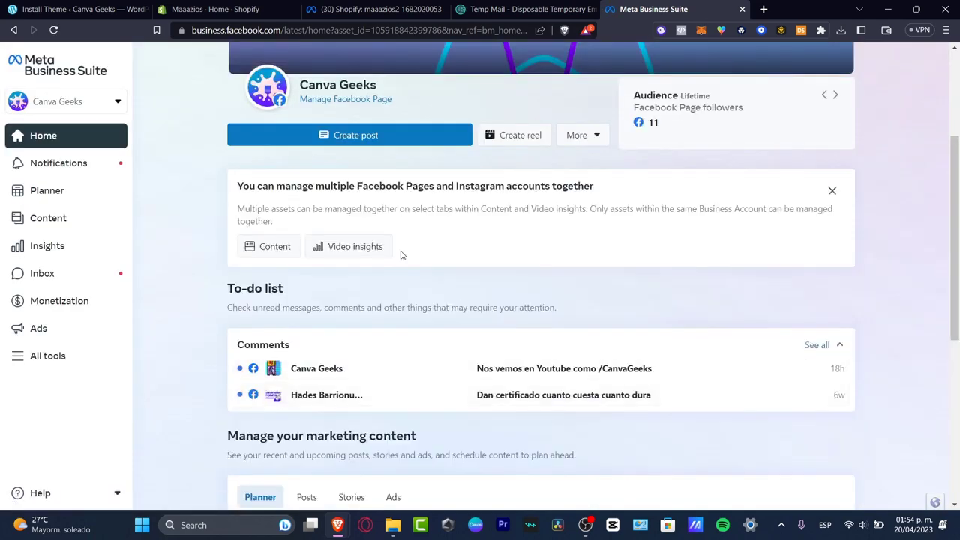
Open Canva Geeks settings from the account switcher and view Business Account info and Business assets.
click(111, 109)
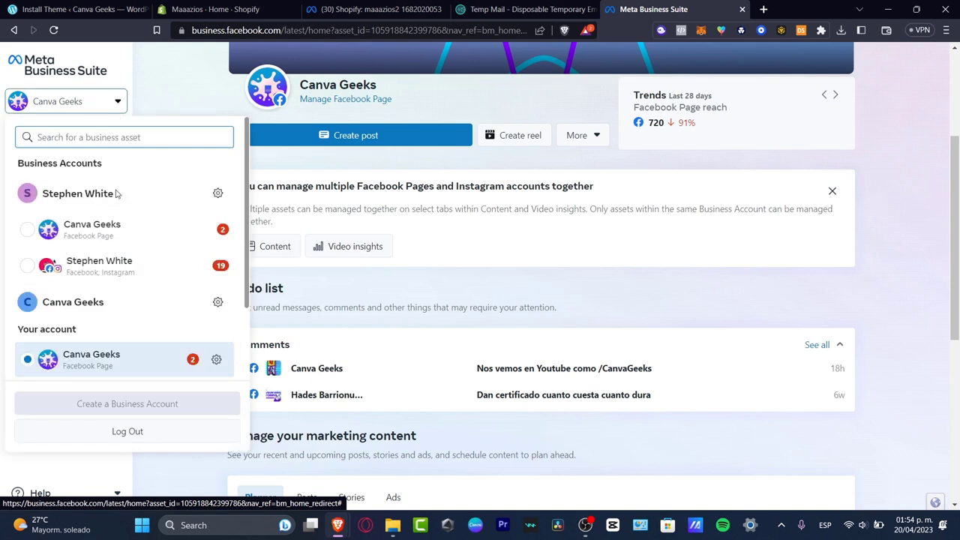
scroll(127, 275, down, 2)
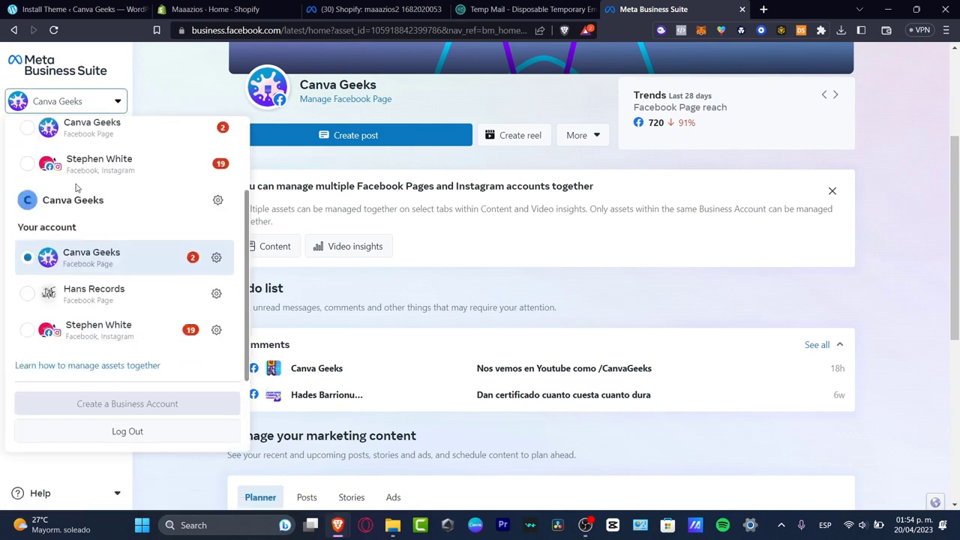
click(218, 201)
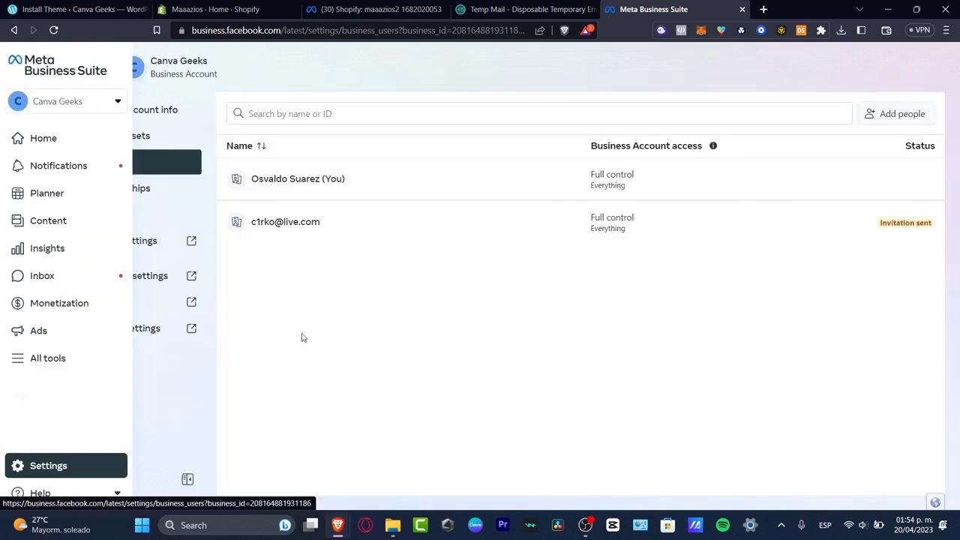
click(150, 112)
click(152, 138)
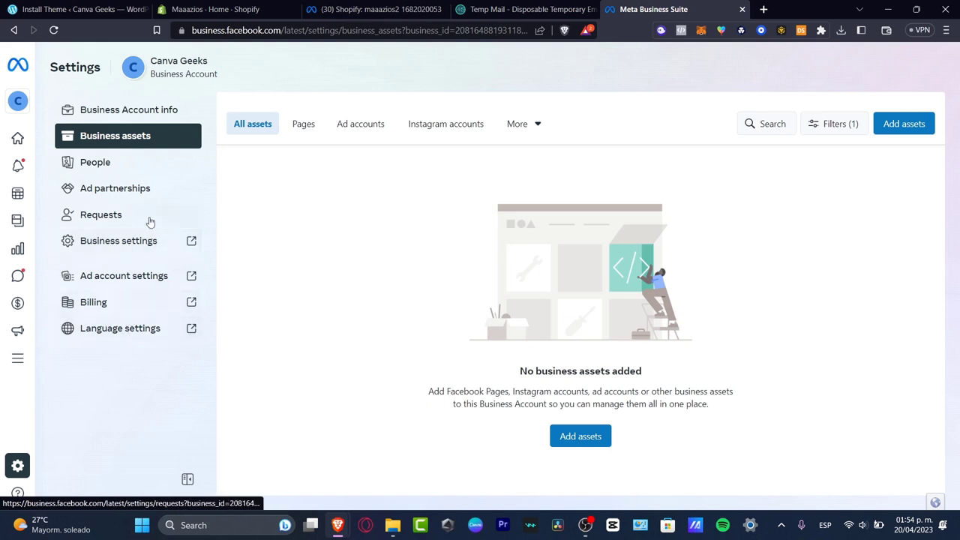
Open Business Settings, go to Pages, choose Add > Add a Page, and select the name-or-URL field.
click(143, 242)
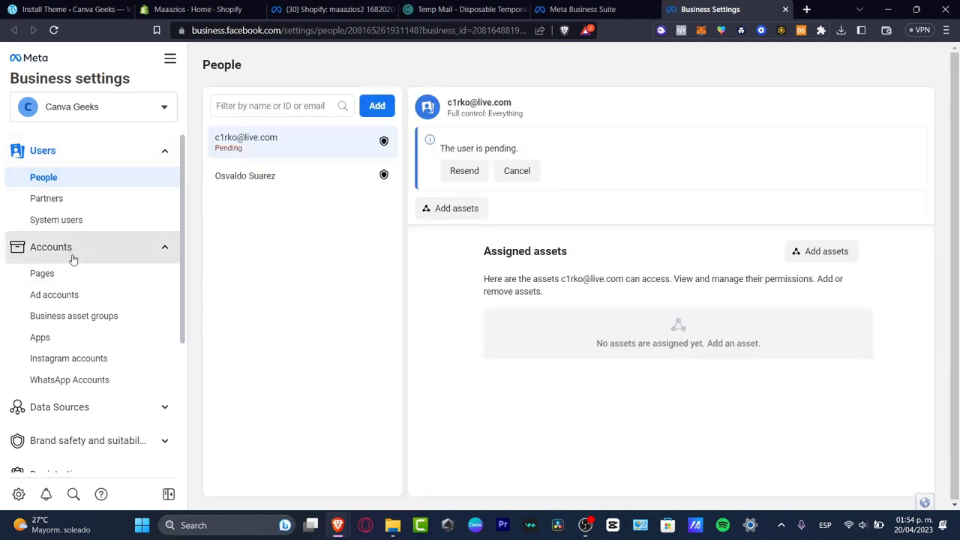
click(78, 279)
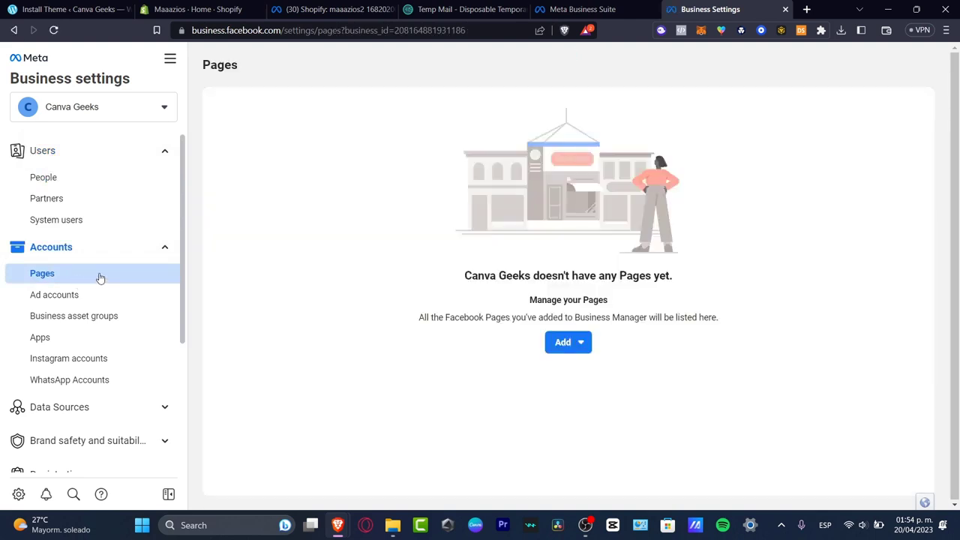
click(577, 351)
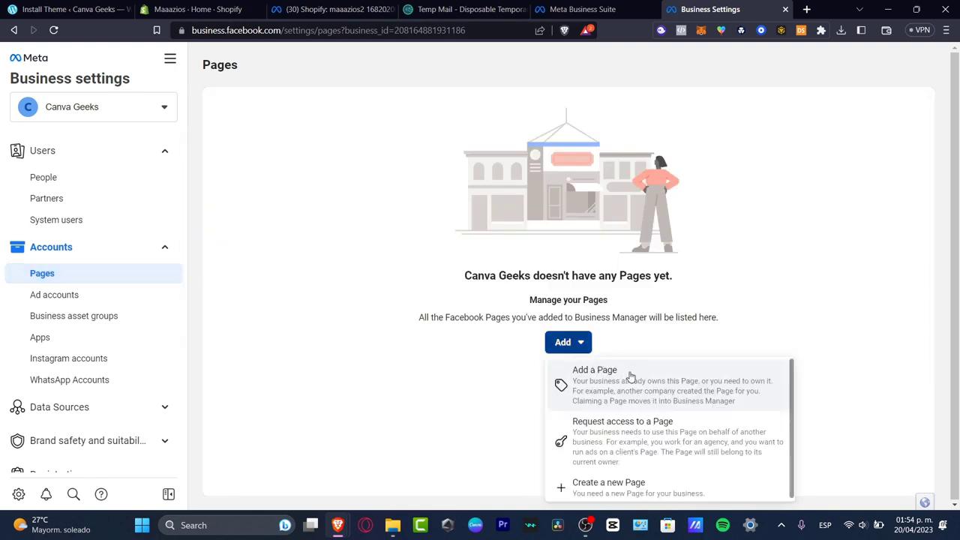
click(713, 392)
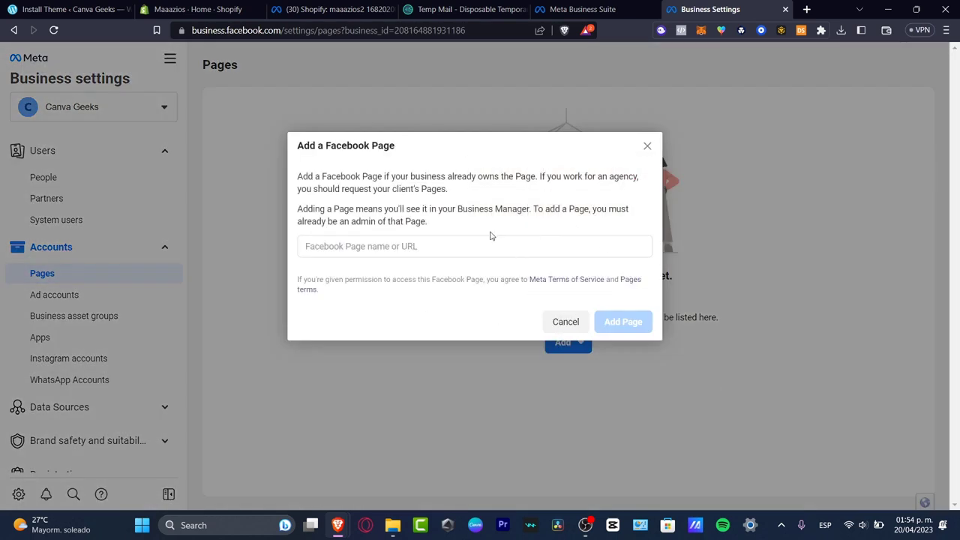
click(546, 242)
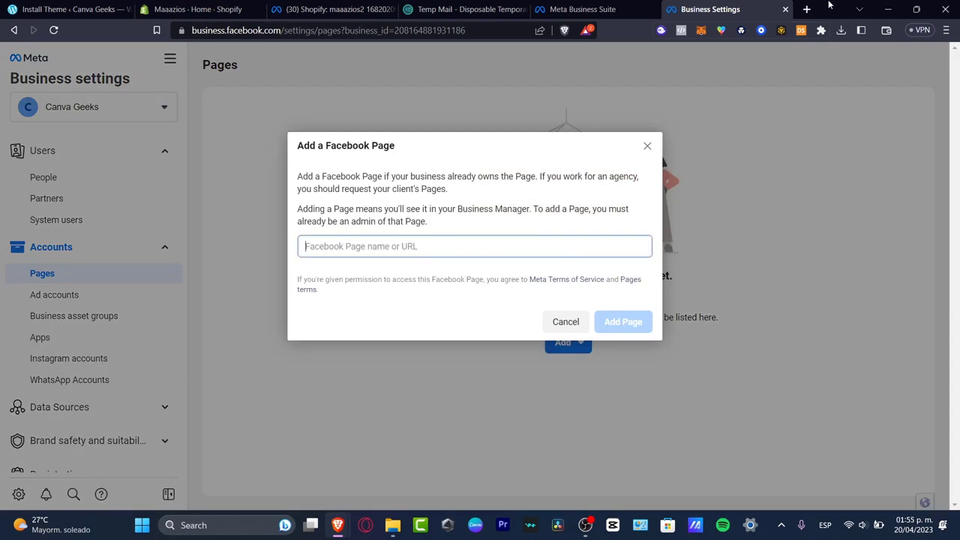
Load facebook.com/canvageeks in a new tab and copy its address.
click(806, 9)
text(facebok.)
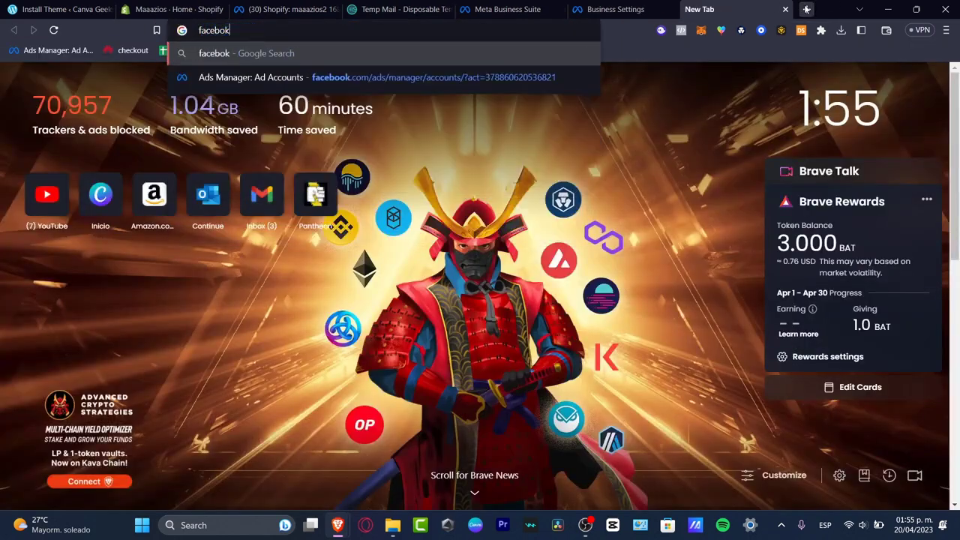
key(BackSpace)
key(BackSpace)
text(ok.ccom)
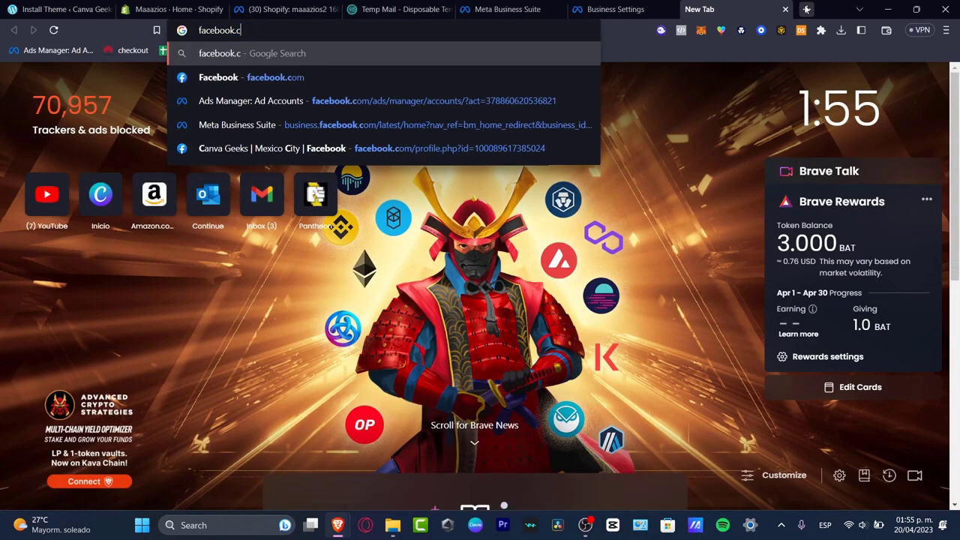
key(BackSpace)
key(BackSpace)
key(BackSpace)
text(o)
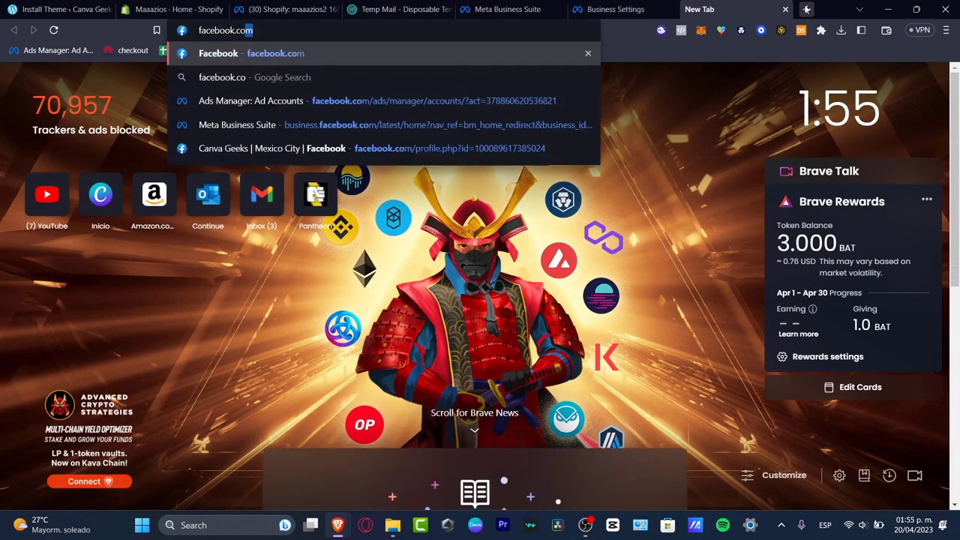
text(m/canvageeks)
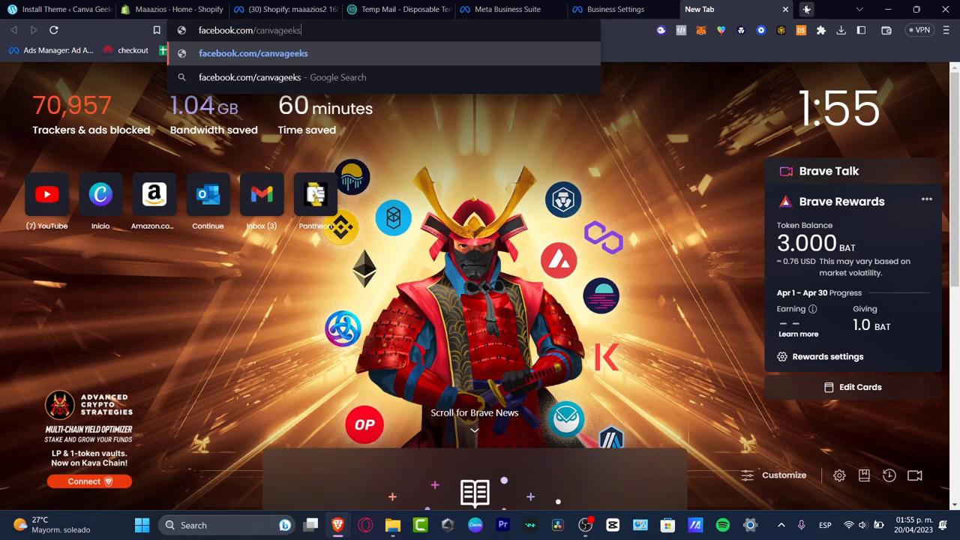
key(Return)
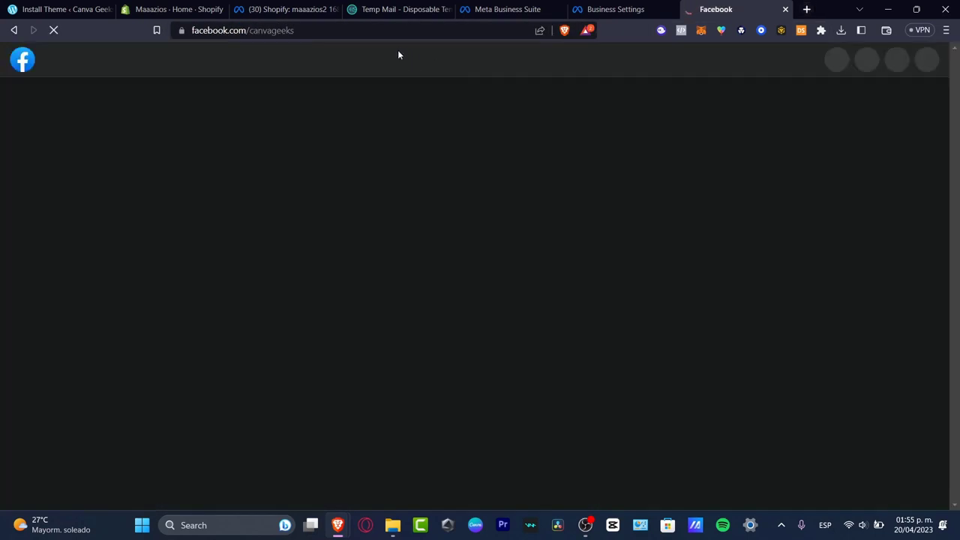
click(381, 30)
key(ctrl+c)
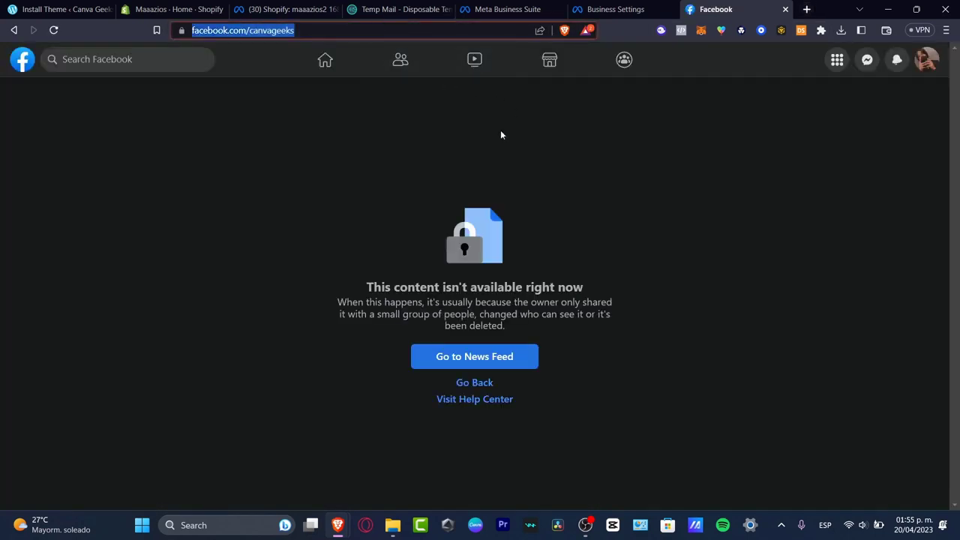
Search 'canva' in the Add a Page dialog, pick Canva Geeks, and add the Page.
click(619, 10)
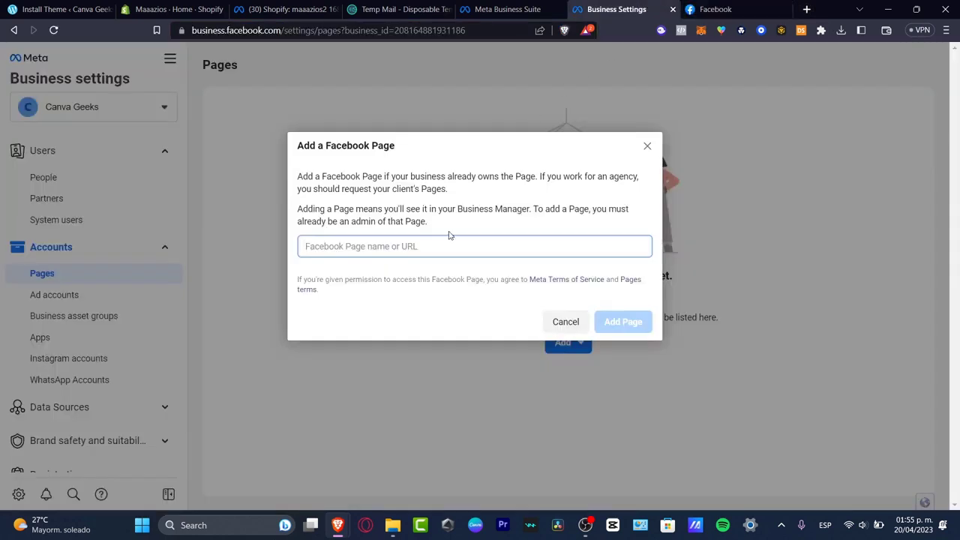
key(ctrl+v)
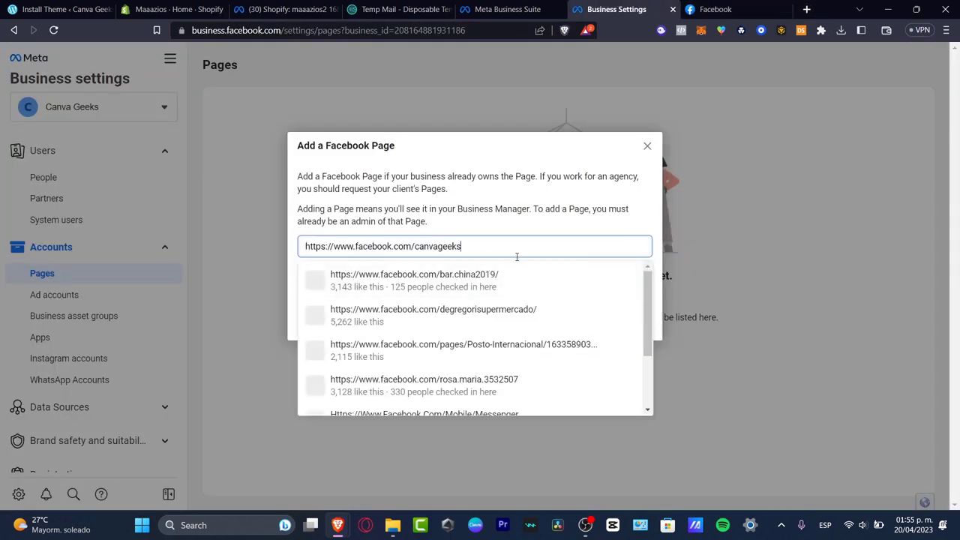
scroll(540, 319, down, 3)
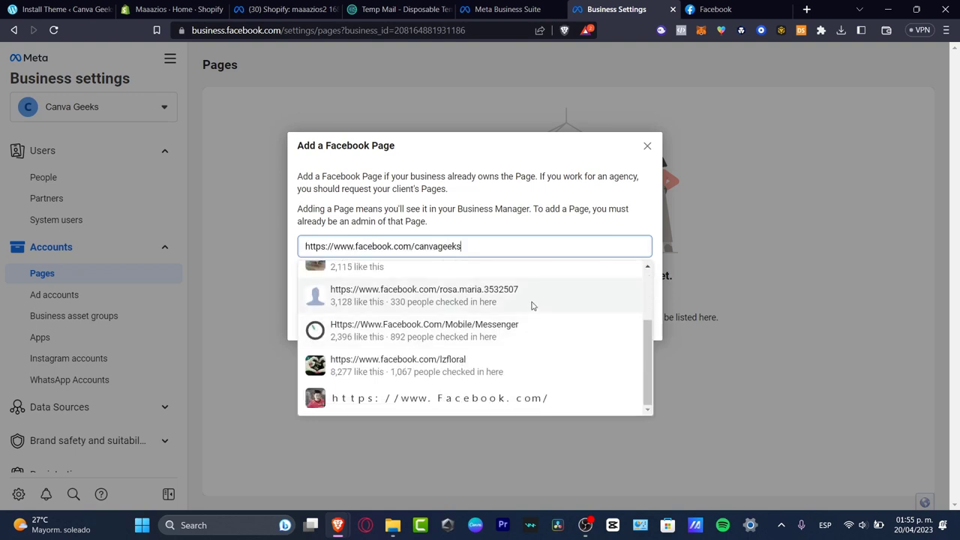
double_click(494, 245)
triple_click(494, 246)
text(canva)
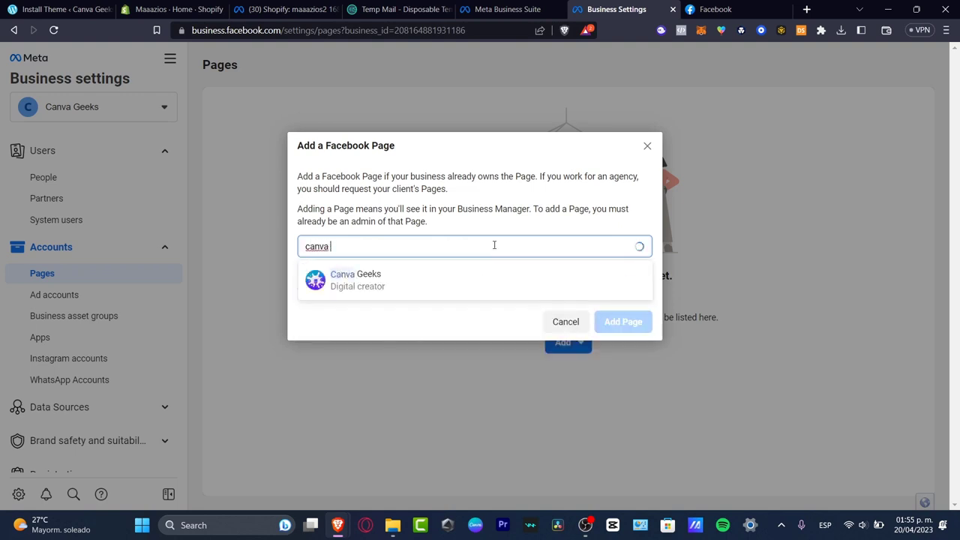
click(463, 276)
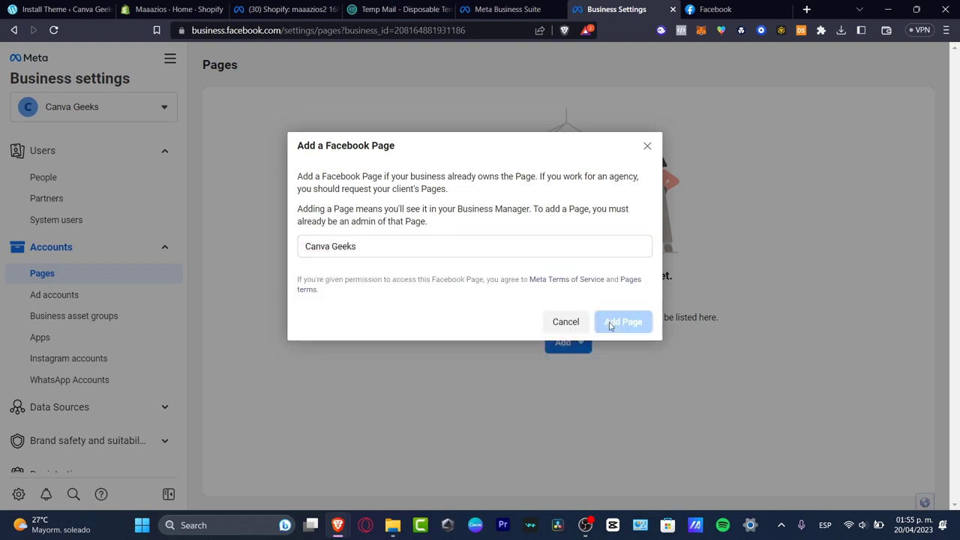
click(643, 363)
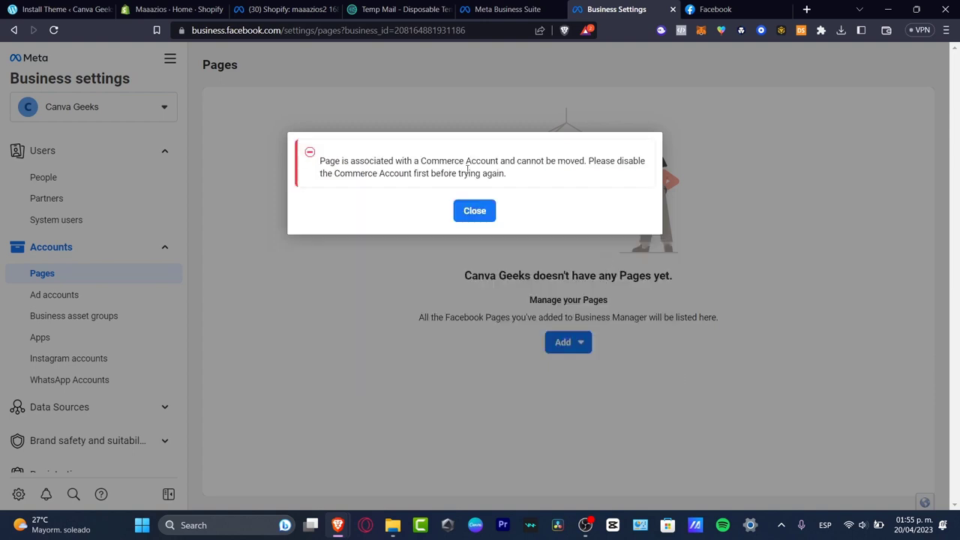
Dismiss the Commerce Account error, leaving the Pages list empty.
drag(385, 161, 643, 171)
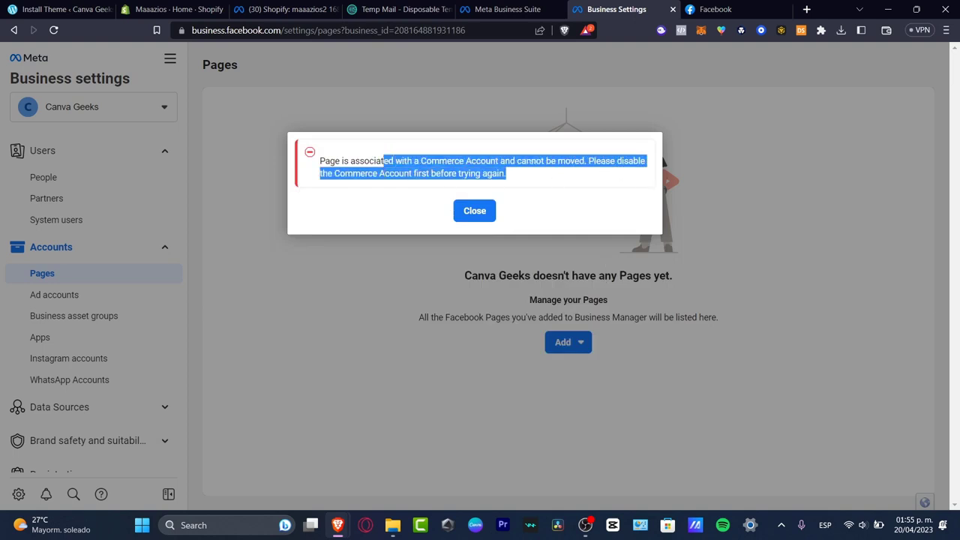
click(474, 210)
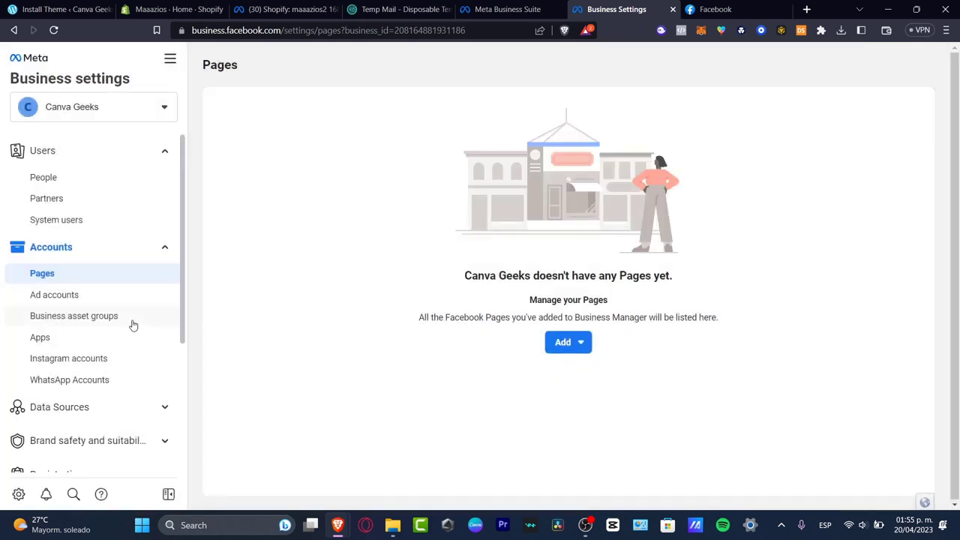
scroll(120, 315, down, 1)
scroll(101, 312, down, 3)
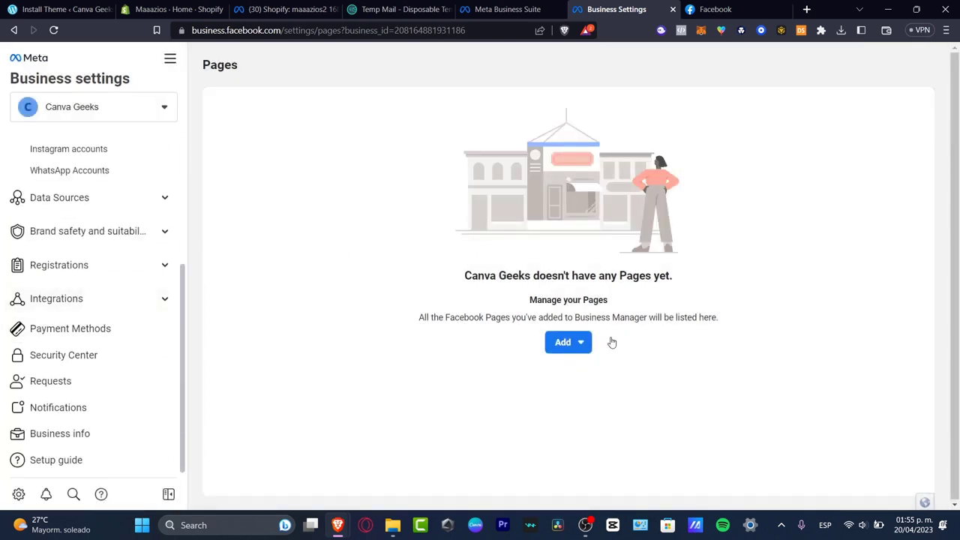
Back in Meta Business Suite, switch to the business account that owns the Canva Geeks Page.
click(536, 7)
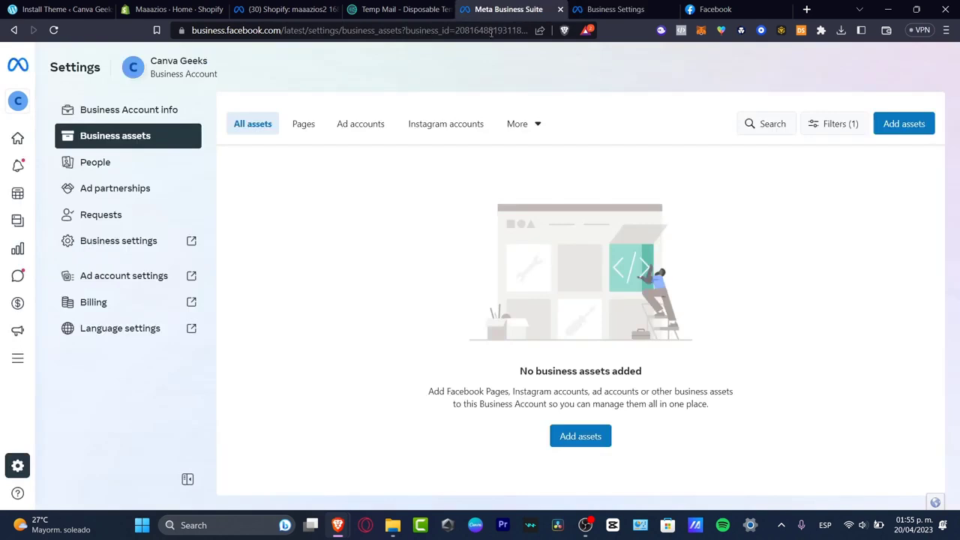
mouse_move(64, 160)
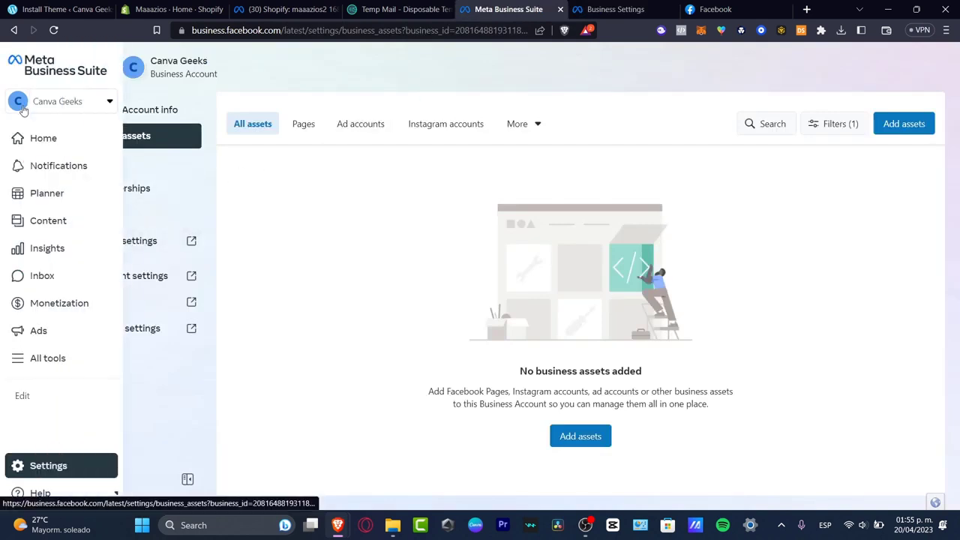
click(72, 107)
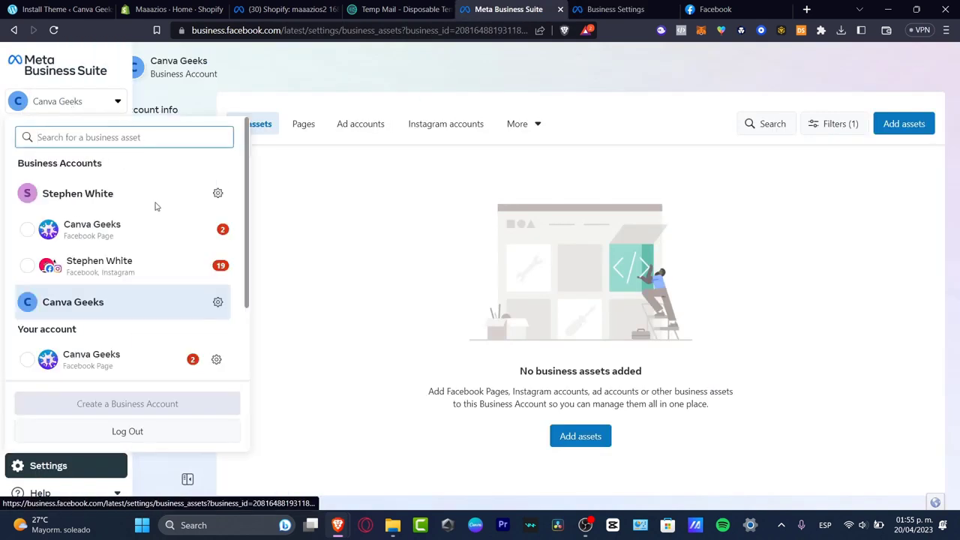
click(112, 236)
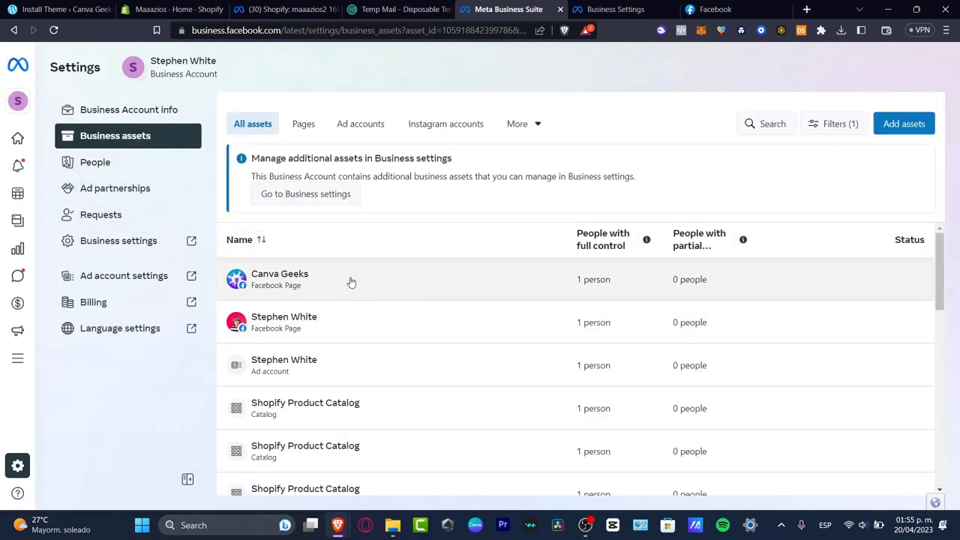
Review the Canva Geeks Page access and the assigned person's permissions, then close without changes.
click(289, 279)
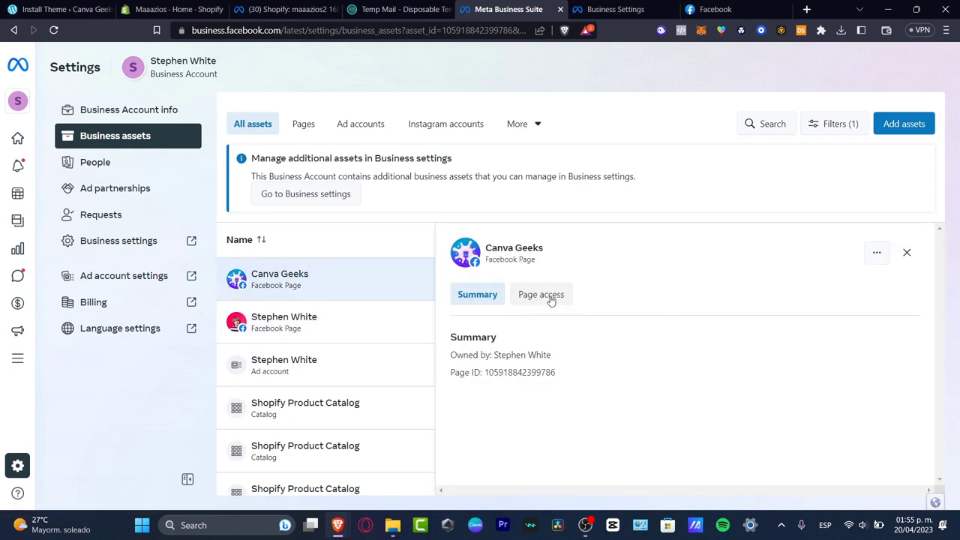
click(555, 297)
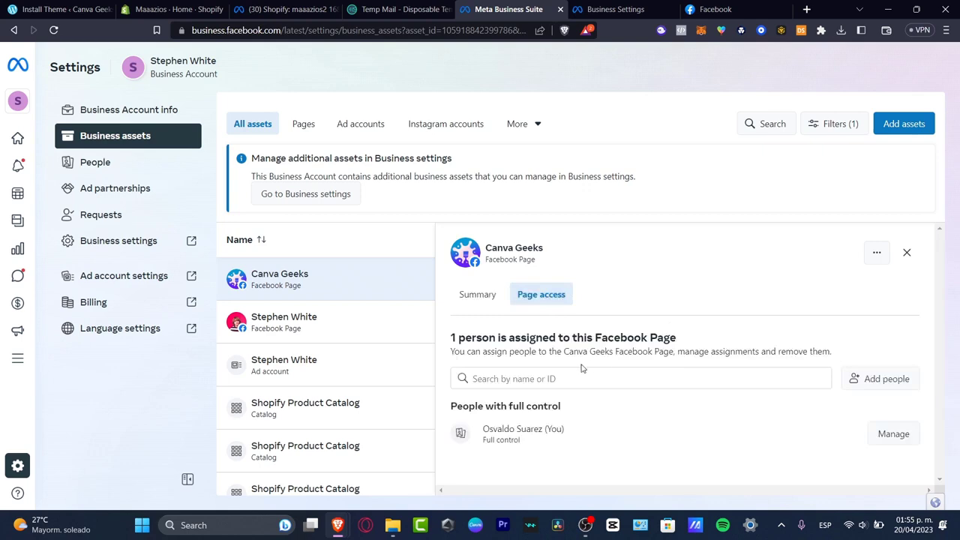
click(891, 433)
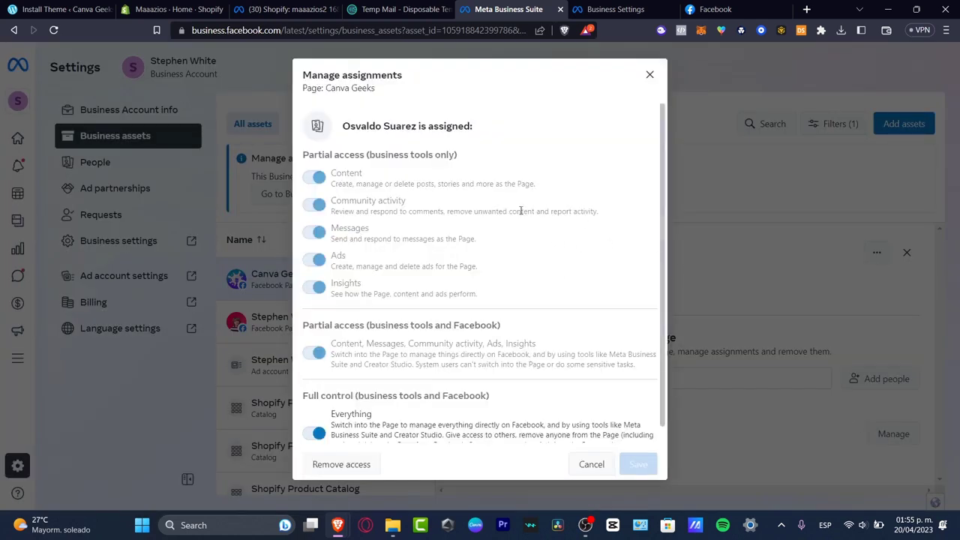
scroll(492, 303, down, 1)
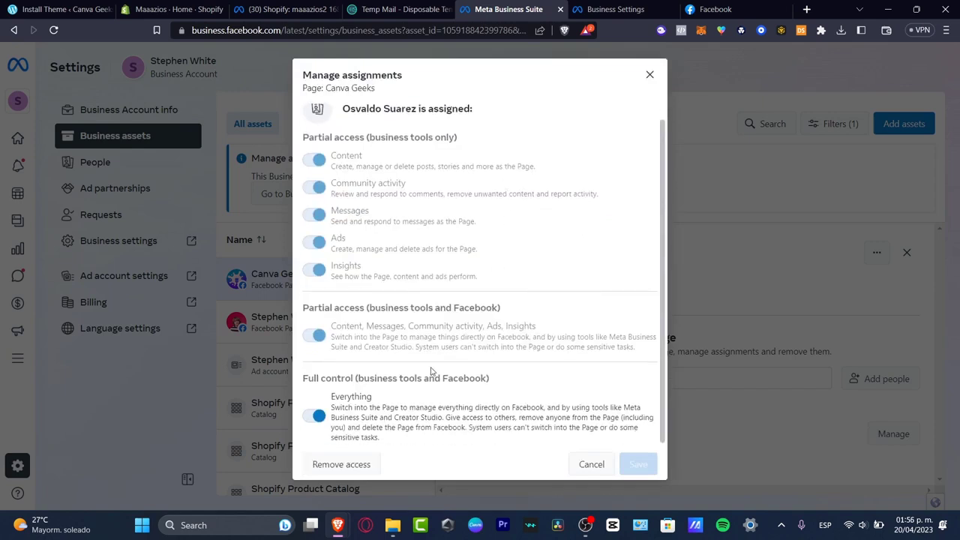
click(651, 75)
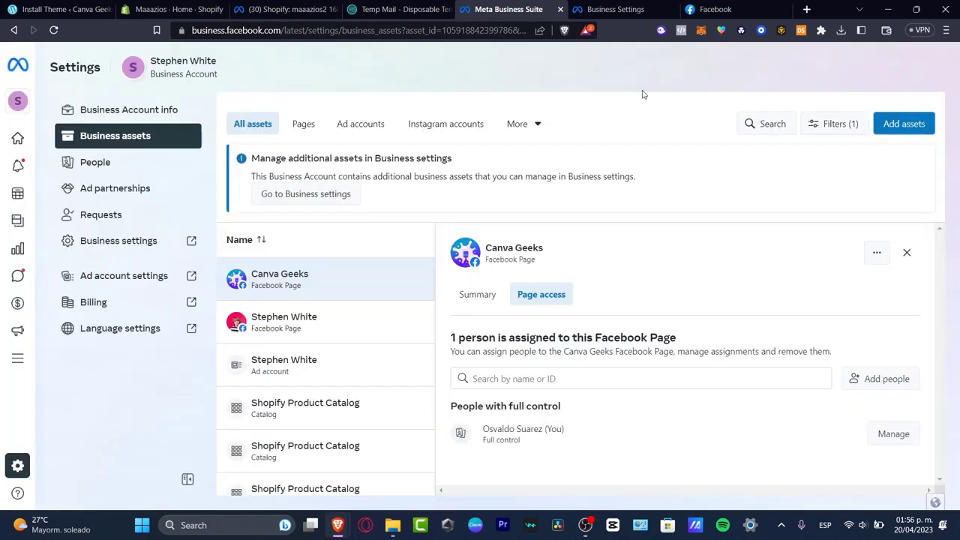
Open Business Settings, review the Shopify commerce account, and open it in Commerce Manager.
click(128, 238)
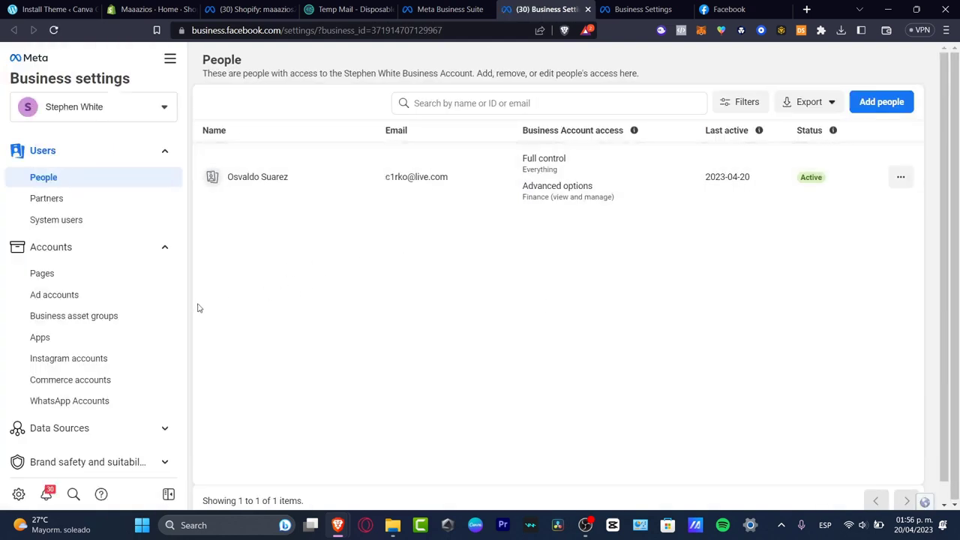
scroll(98, 240, down, 3)
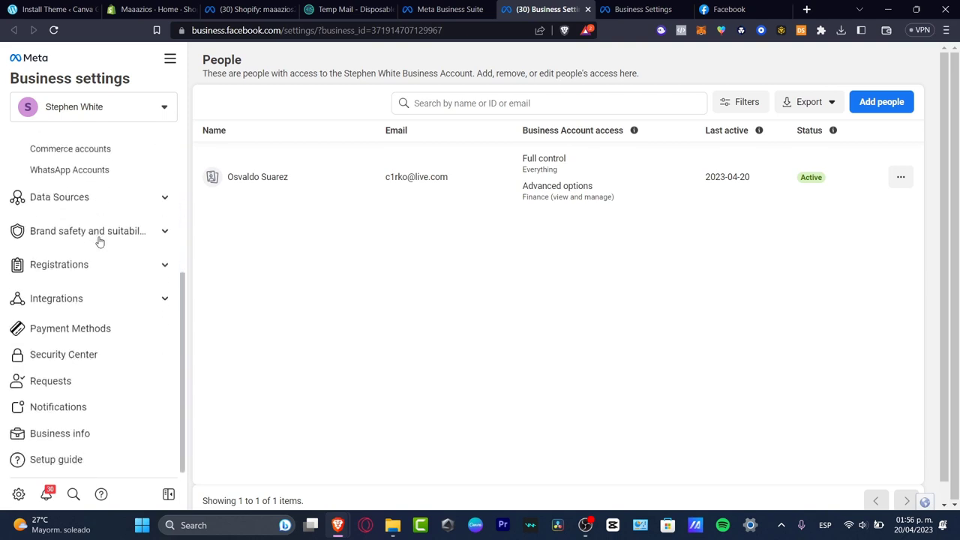
click(90, 150)
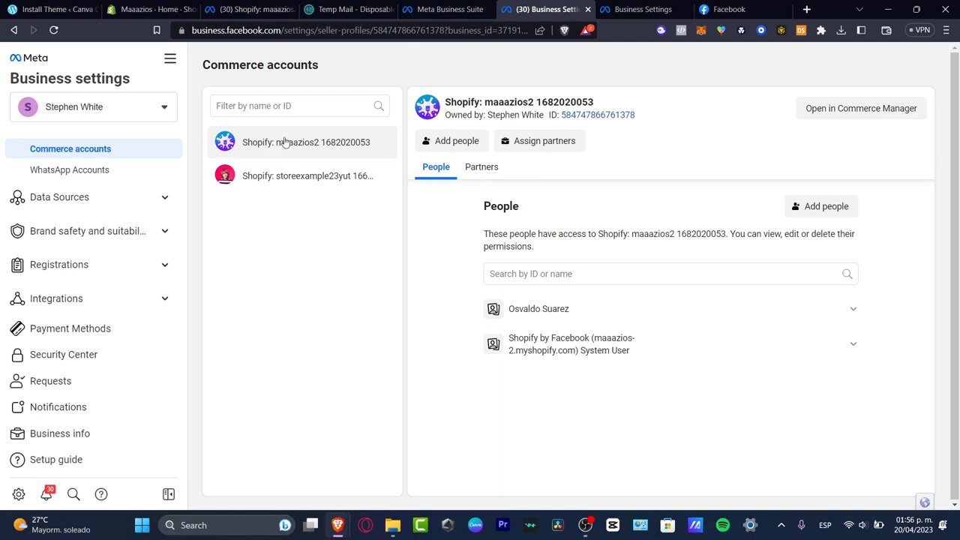
click(483, 167)
click(438, 170)
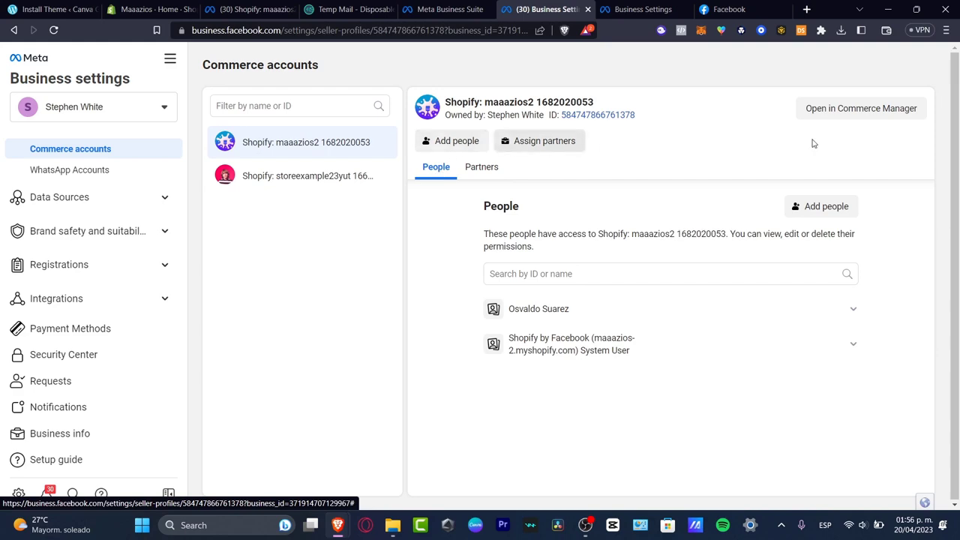
click(869, 112)
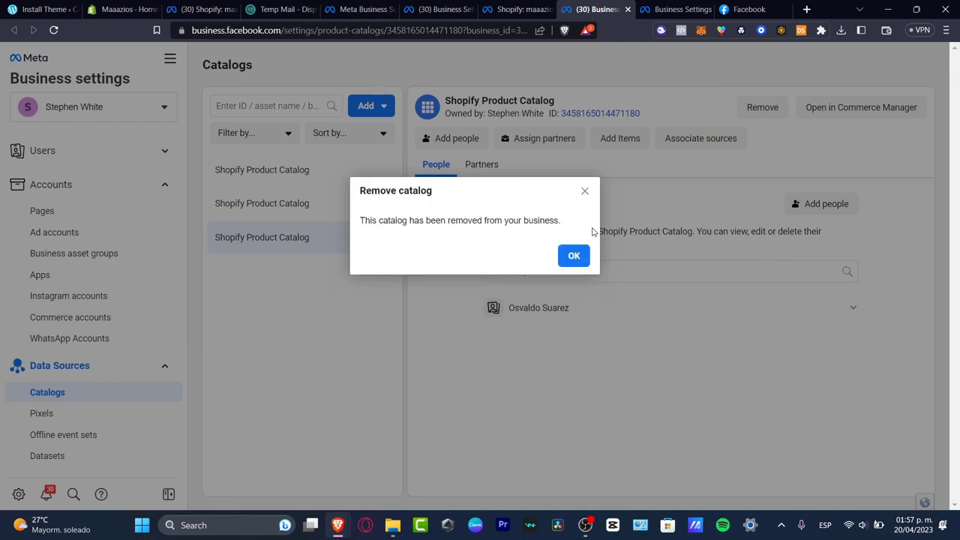
Remove the two remaining Shopify Product Catalogs, confirming each deletion, and return to Commerce accounts.
click(584, 259)
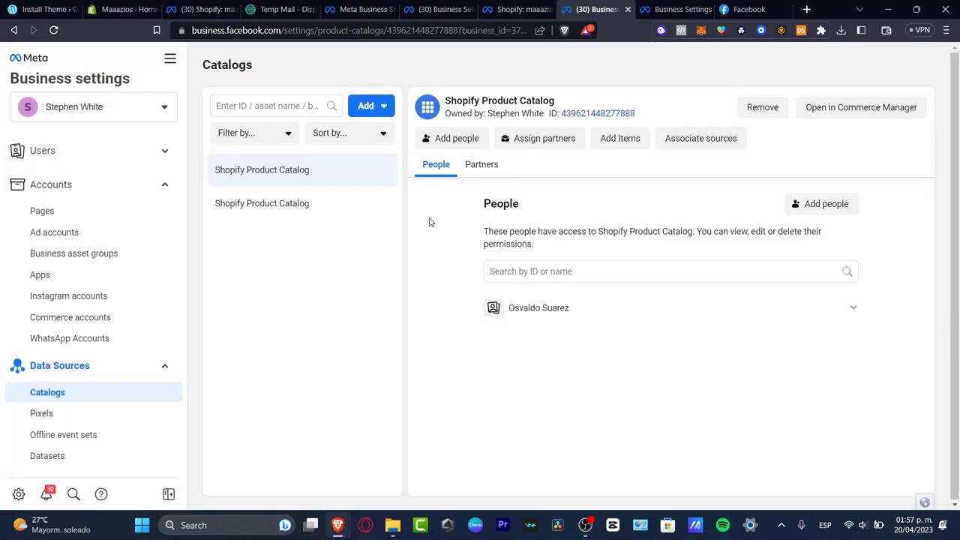
click(762, 107)
click(578, 241)
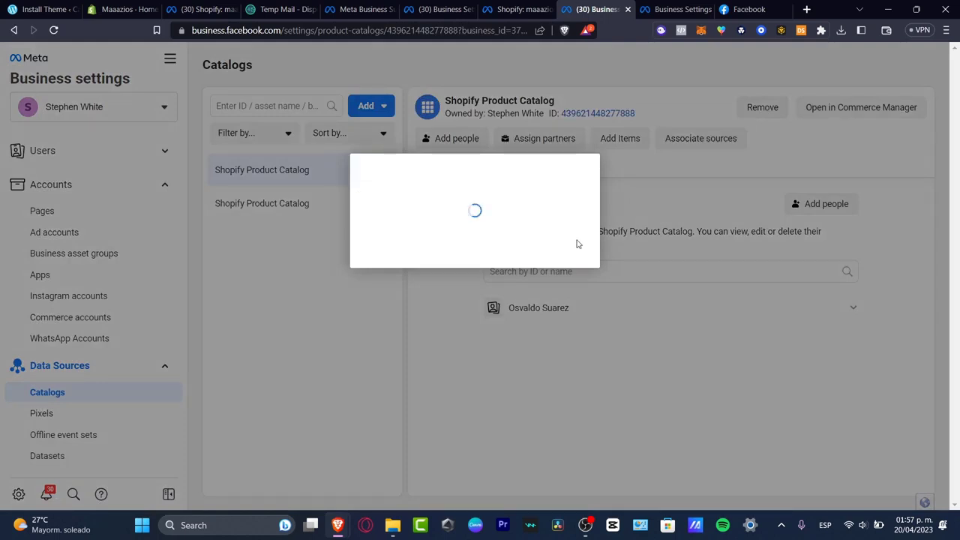
click(574, 232)
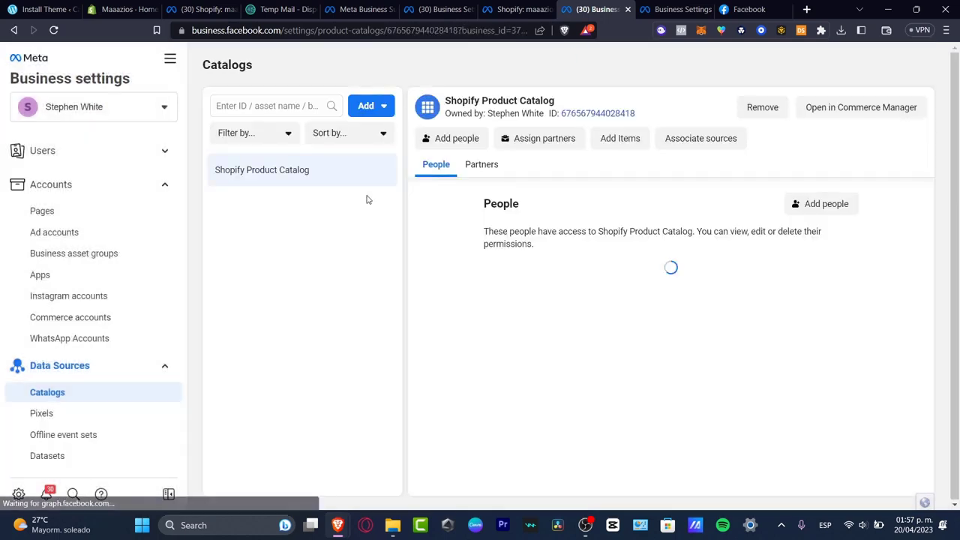
click(777, 111)
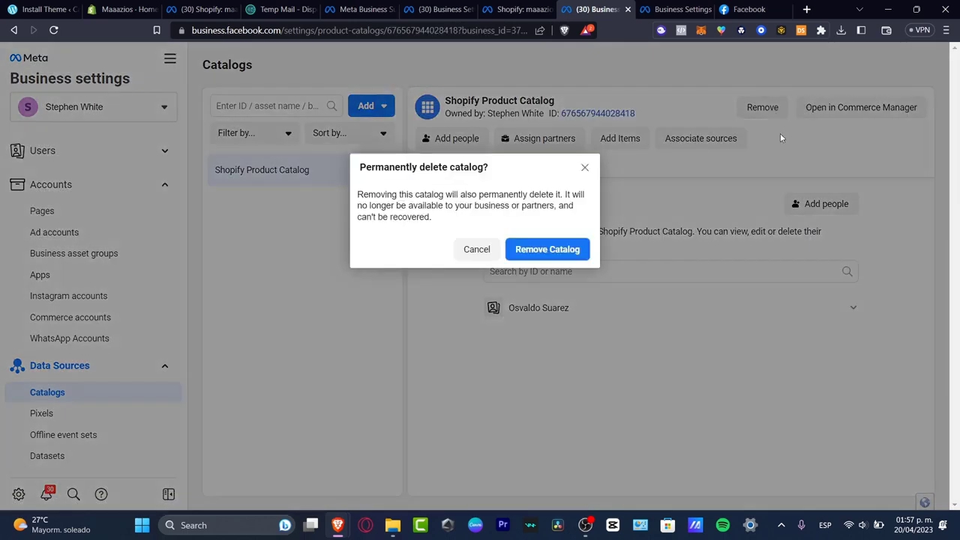
click(540, 253)
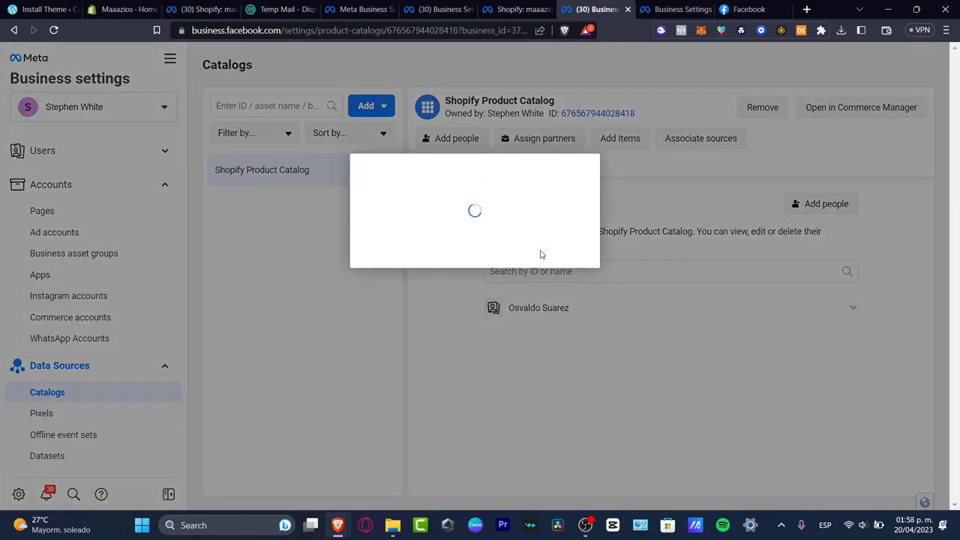
click(435, 9)
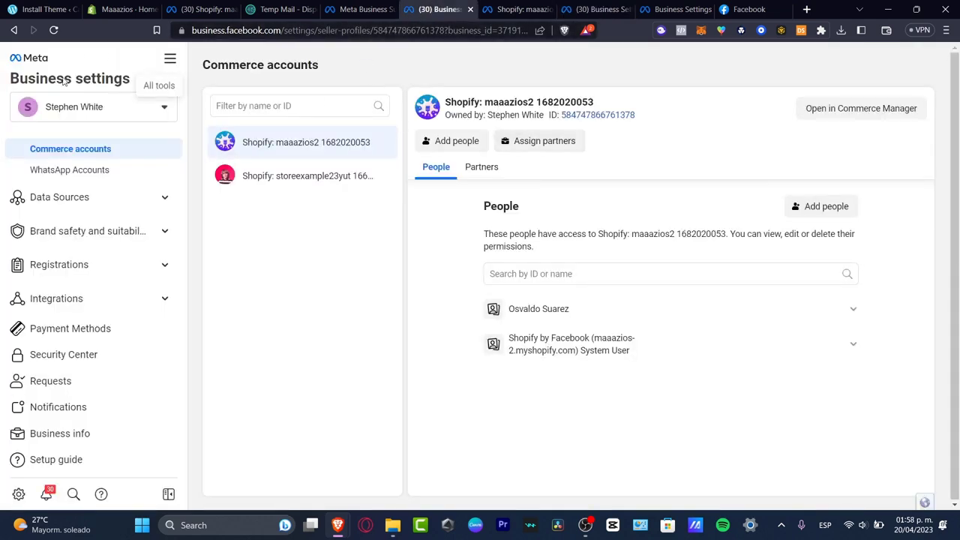
Select Canva Geeks from the business account list and go to its Instagram accounts settings.
click(65, 105)
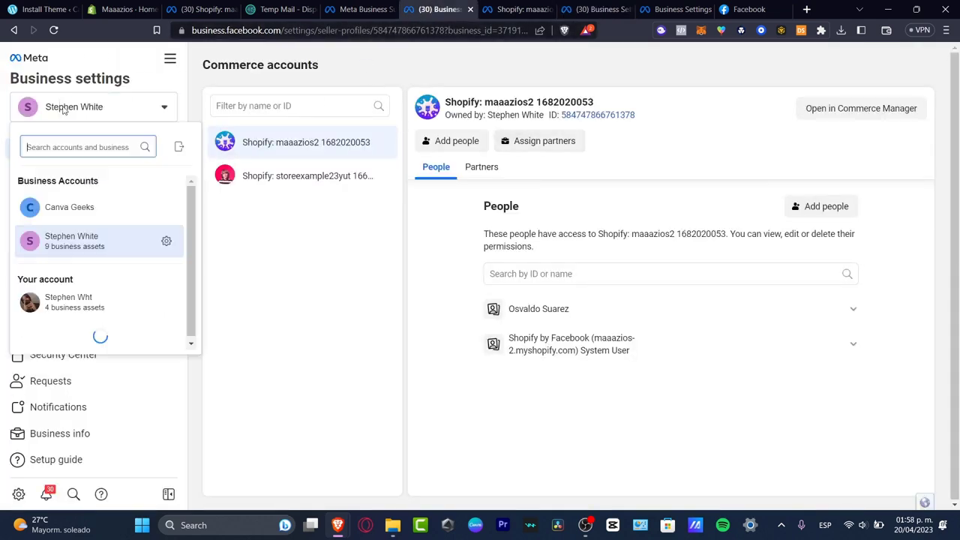
click(68, 213)
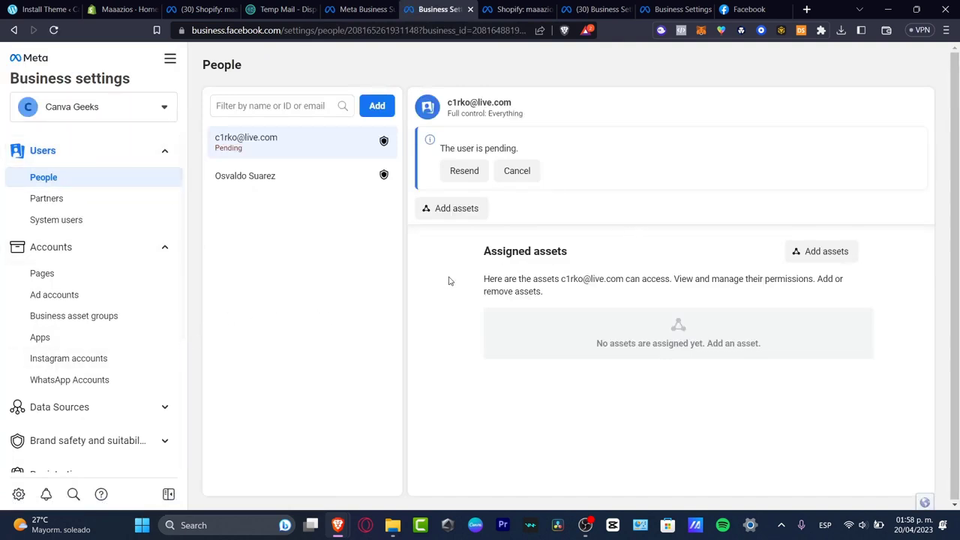
click(56, 252)
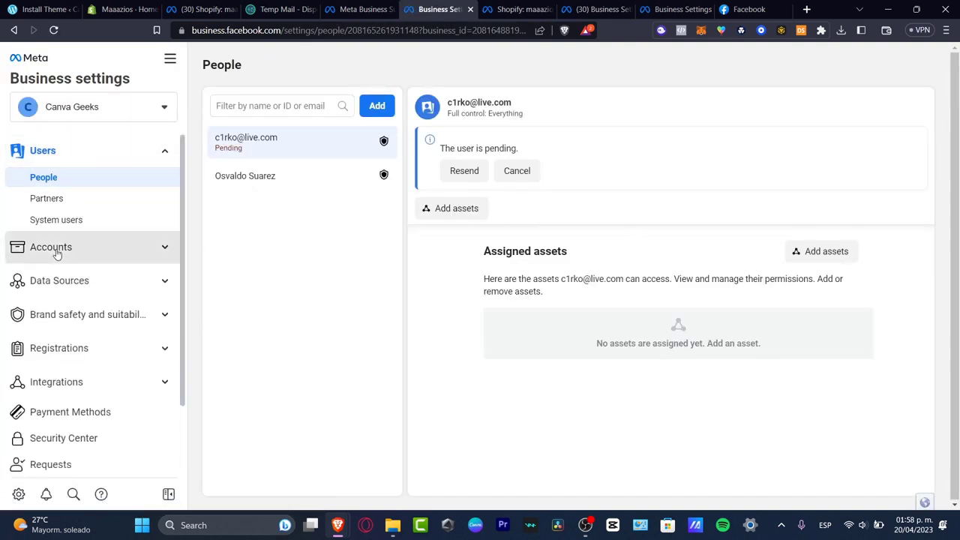
click(56, 252)
click(90, 359)
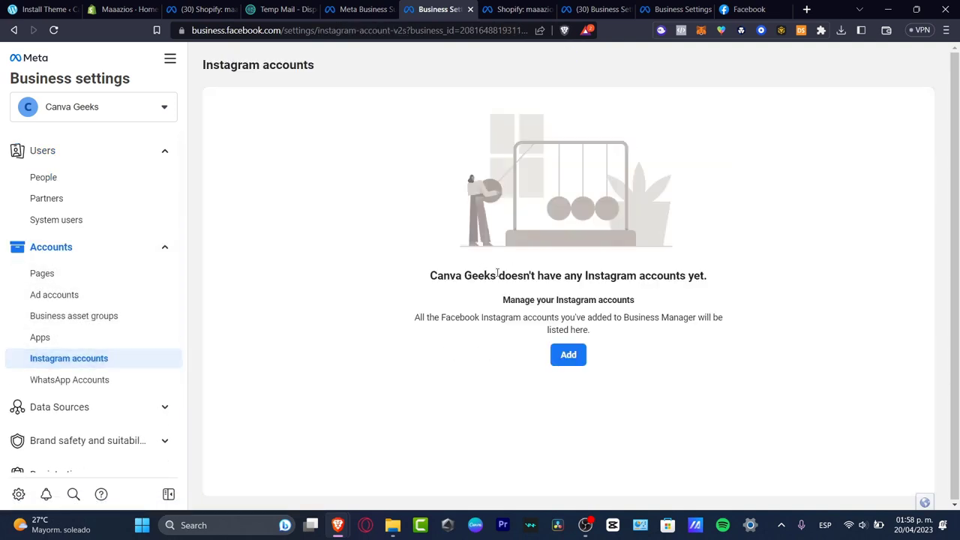
Start connecting an Instagram account and log in with the saved username and account password.
click(568, 355)
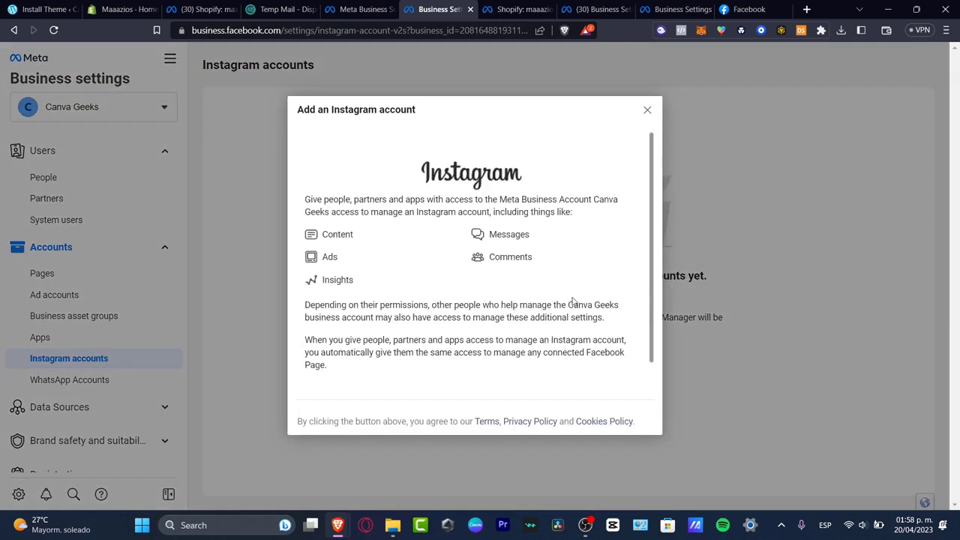
scroll(573, 300, down, 1)
click(513, 363)
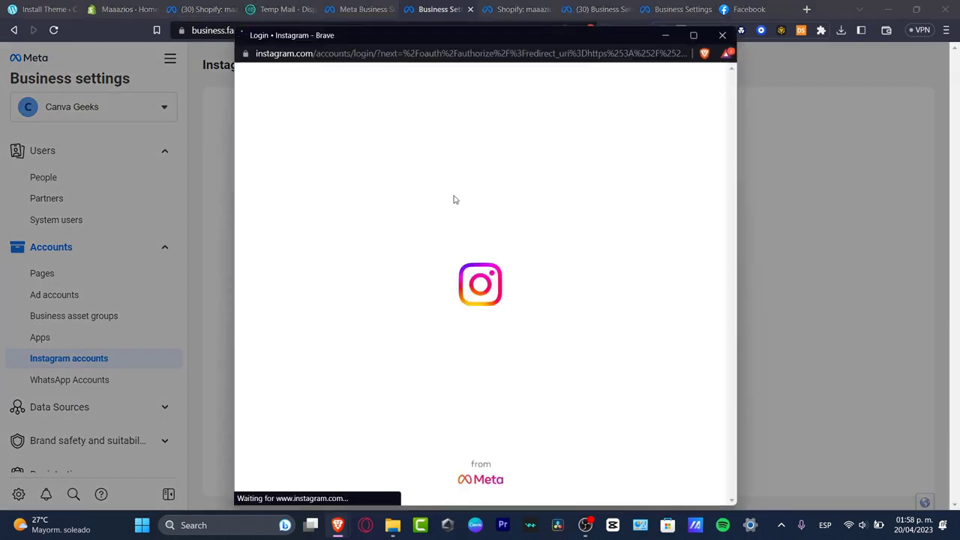
click(460, 169)
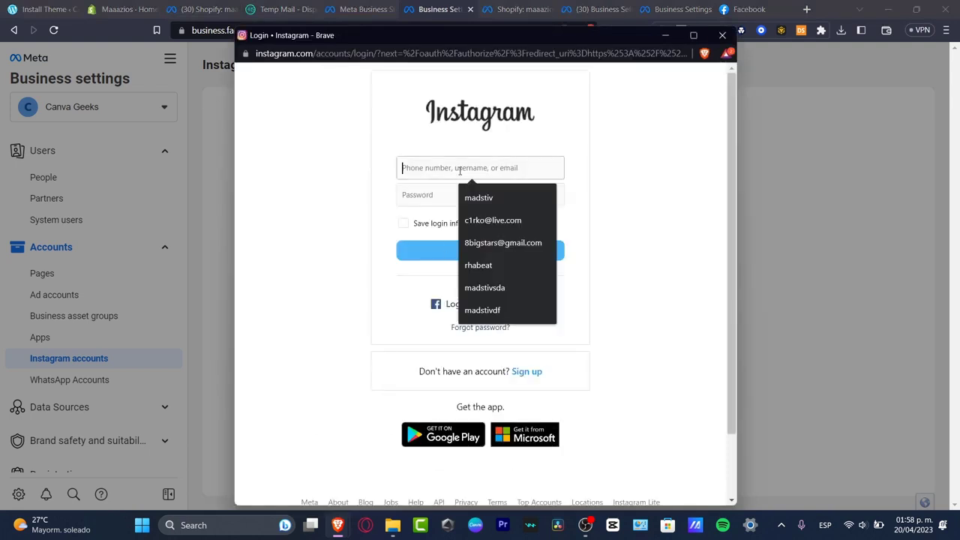
text(canva)
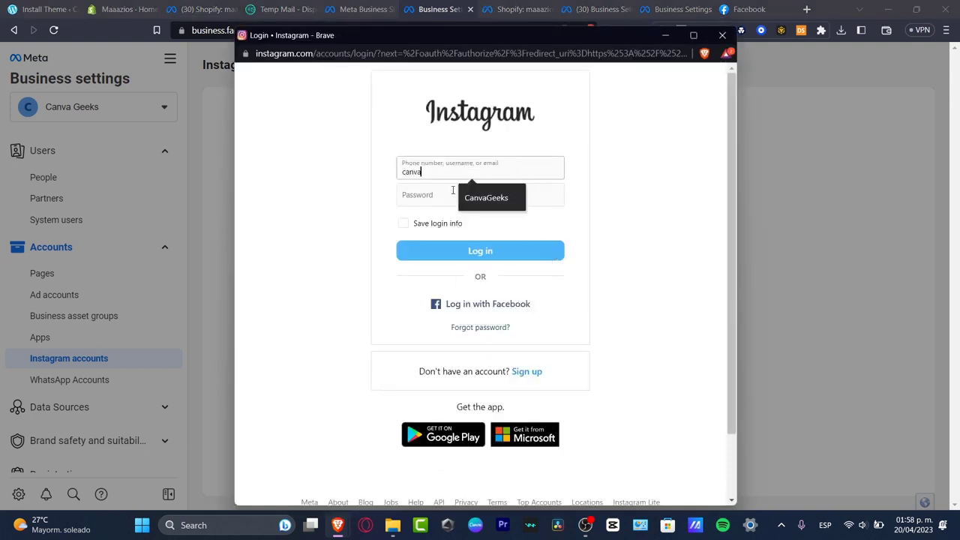
click(471, 199)
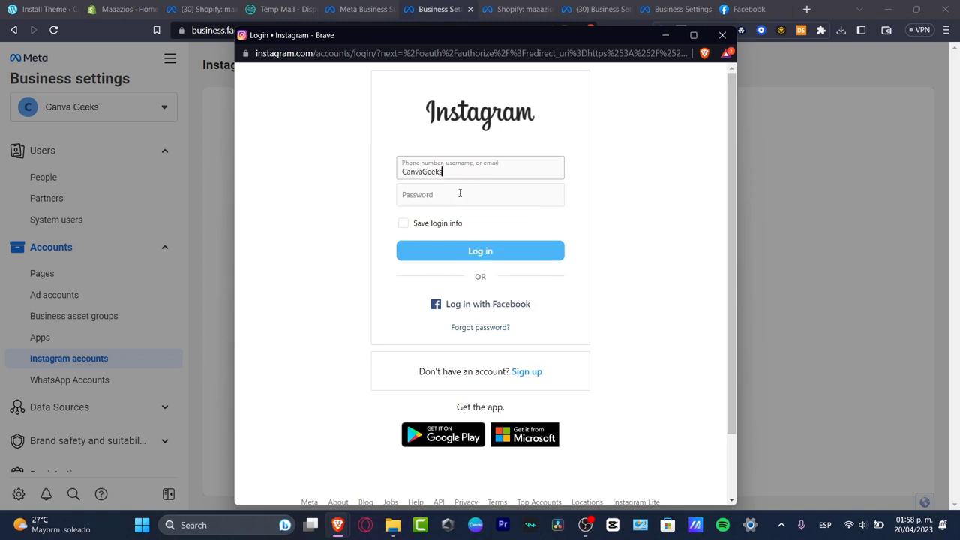
click(458, 194)
text(•••••••)
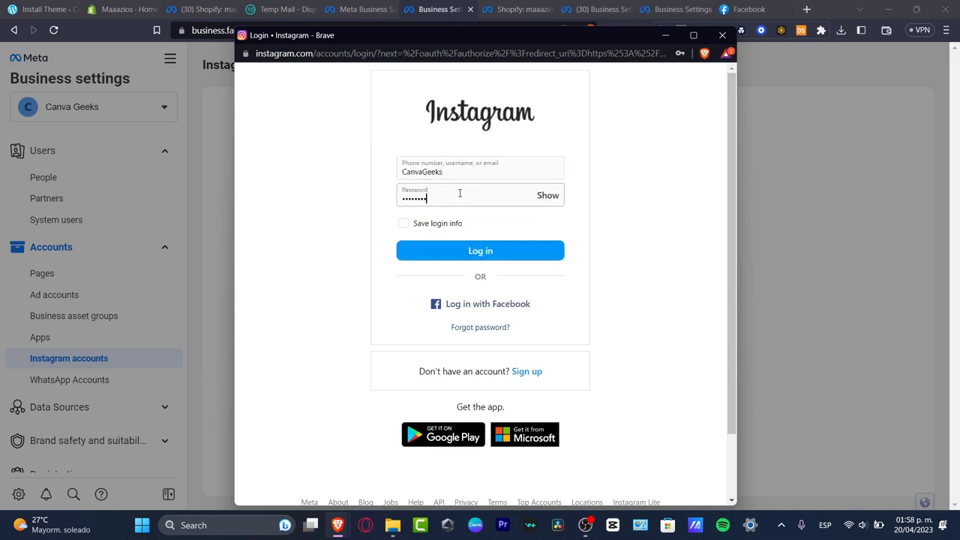
text(•)
key(Return)
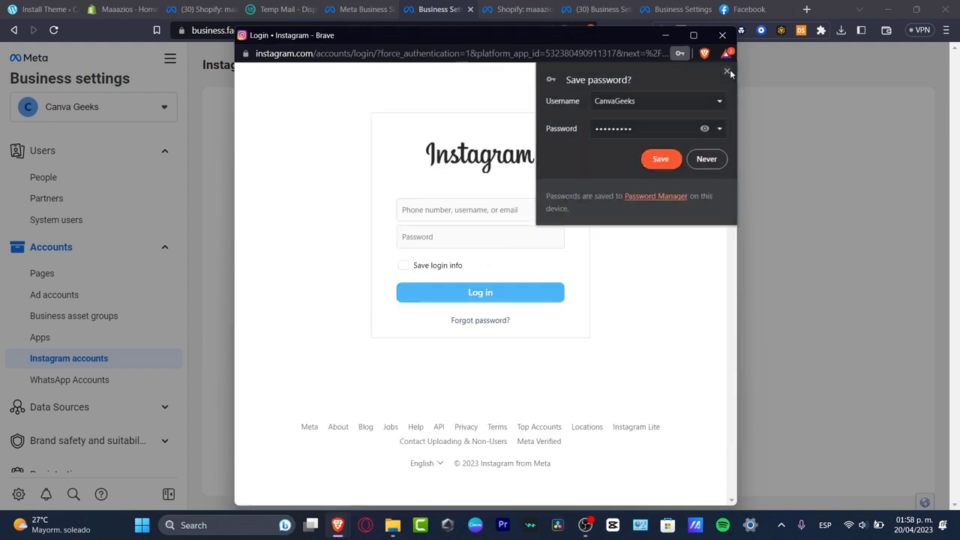
drag(649, 38, 922, 157)
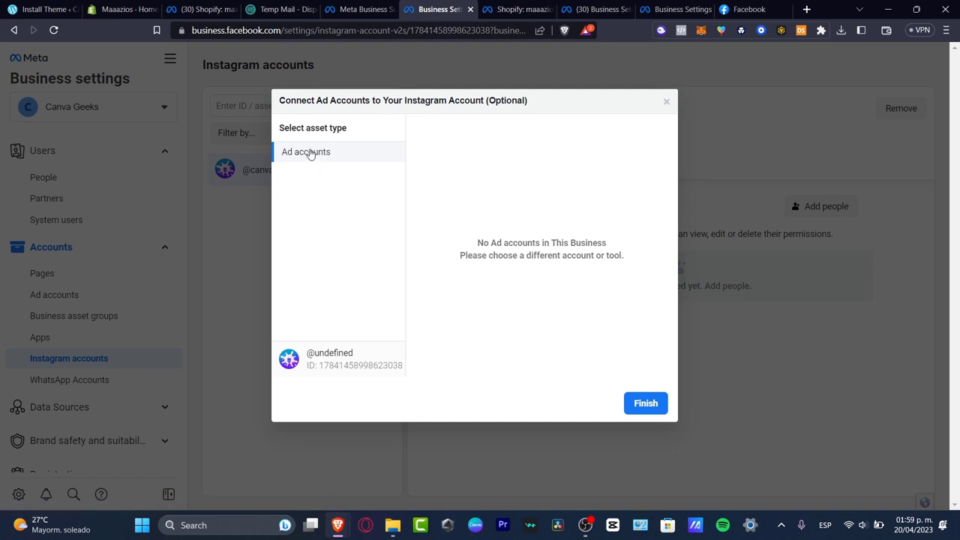
click(648, 403)
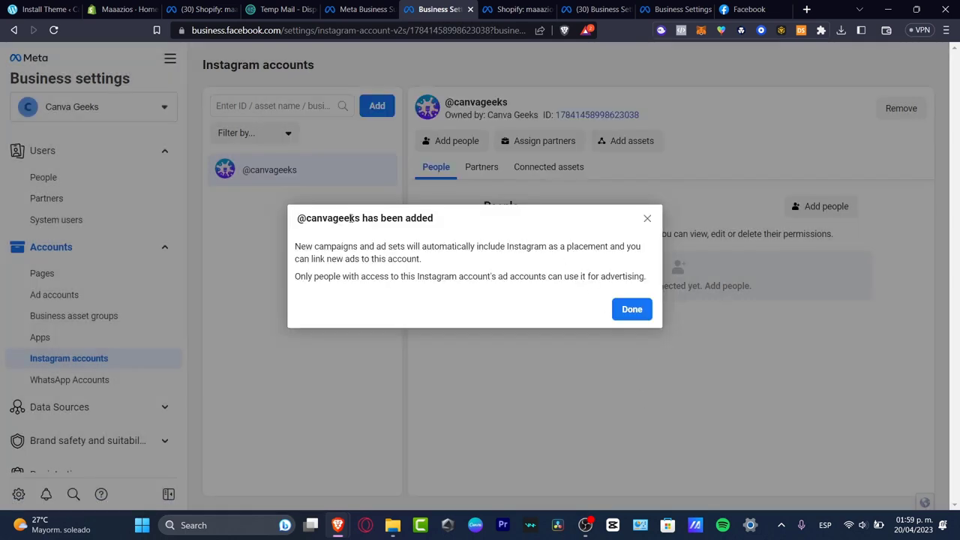
drag(319, 218, 517, 260)
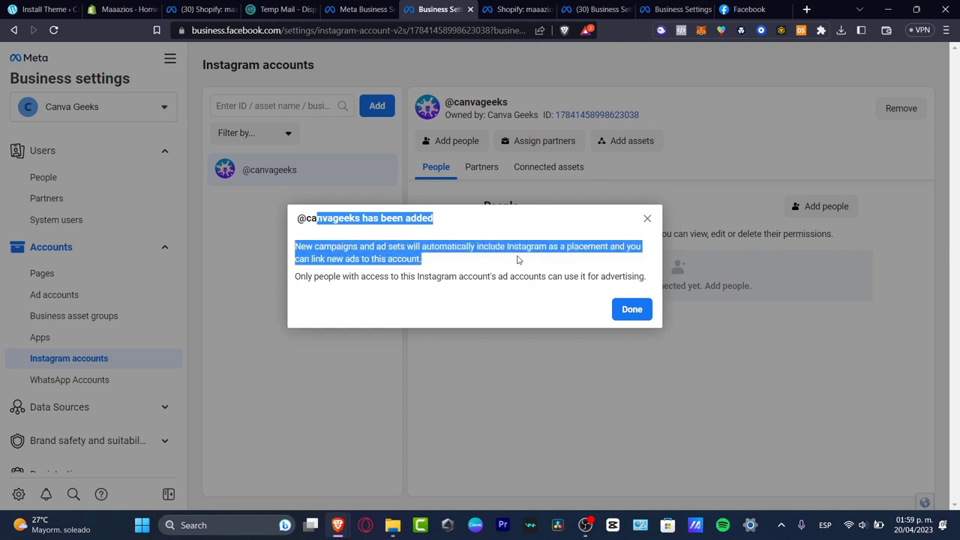
drag(627, 256, 427, 258)
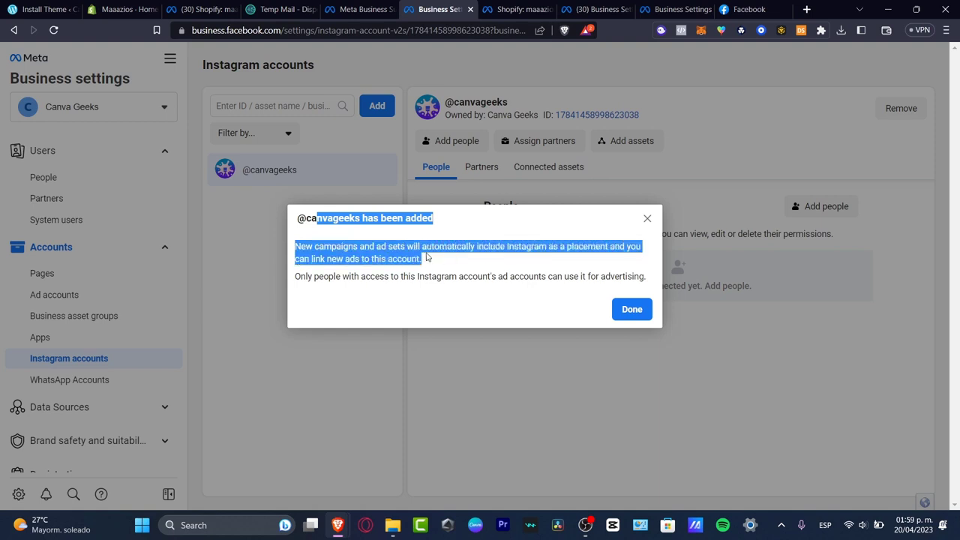
click(634, 309)
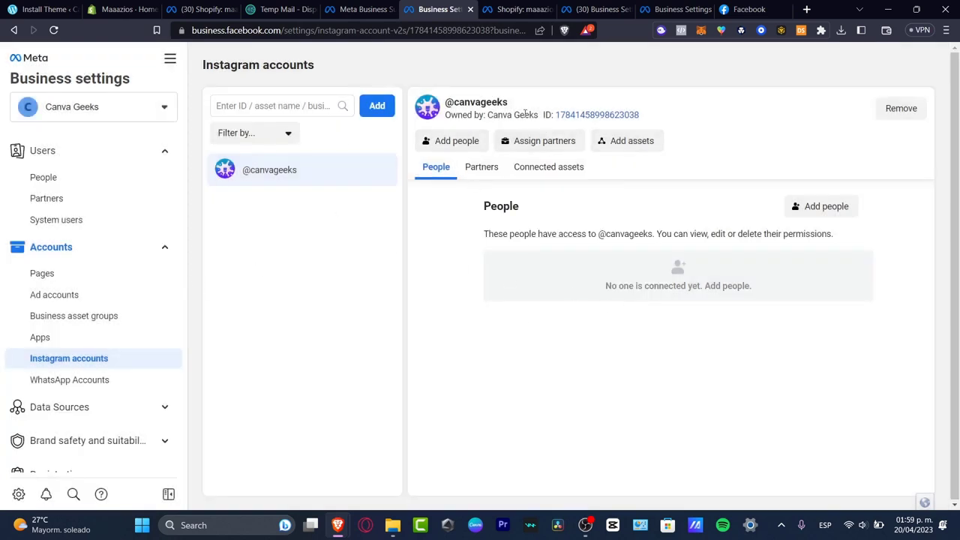
drag(545, 115, 649, 121)
click(655, 120)
click(116, 382)
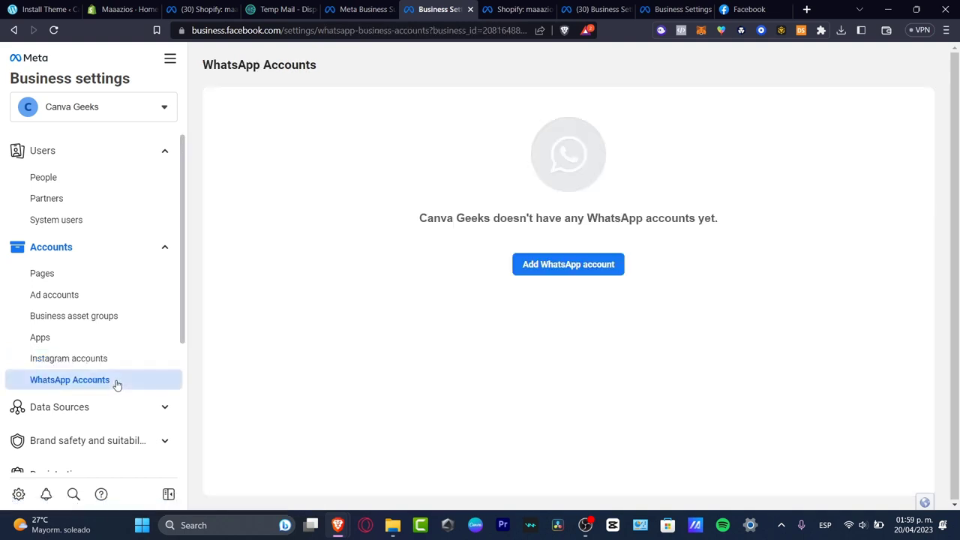
click(111, 282)
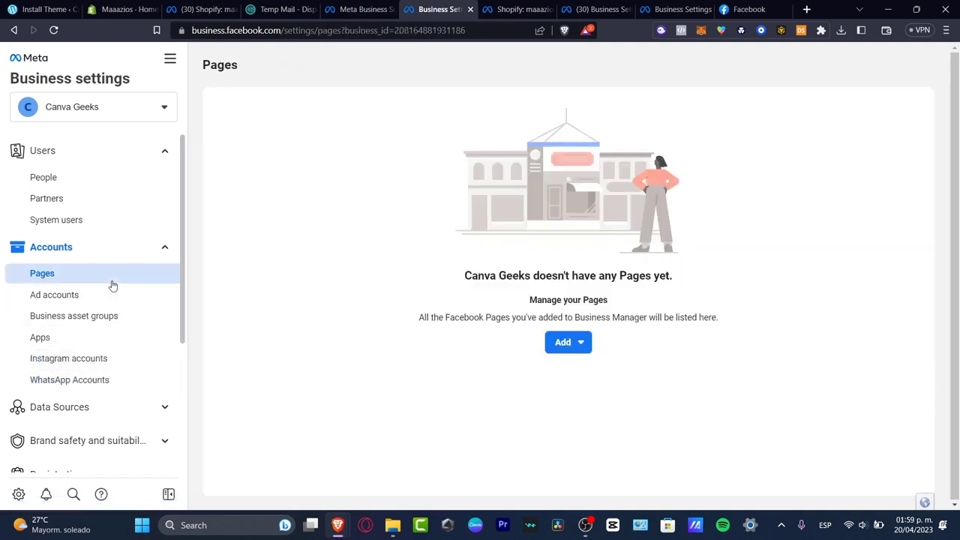
click(564, 343)
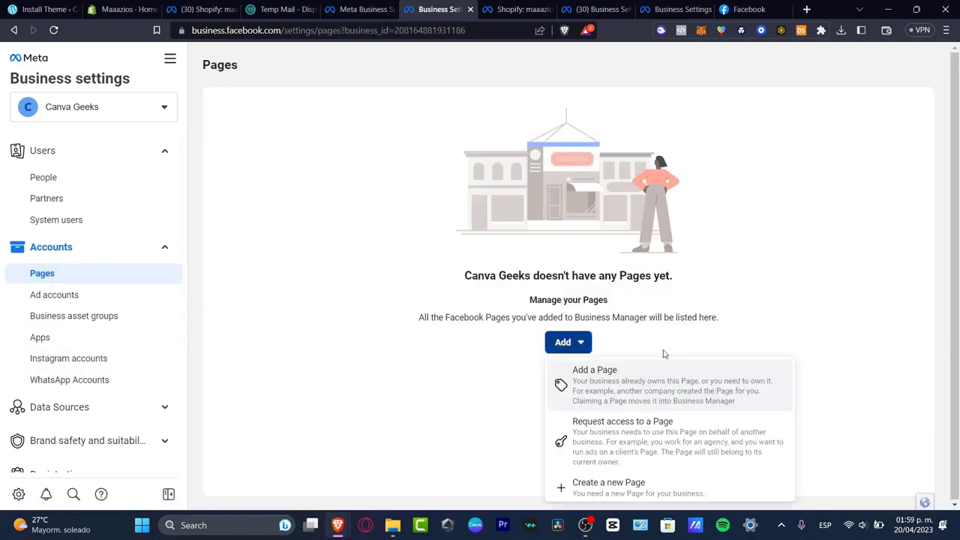
click(681, 388)
click(566, 323)
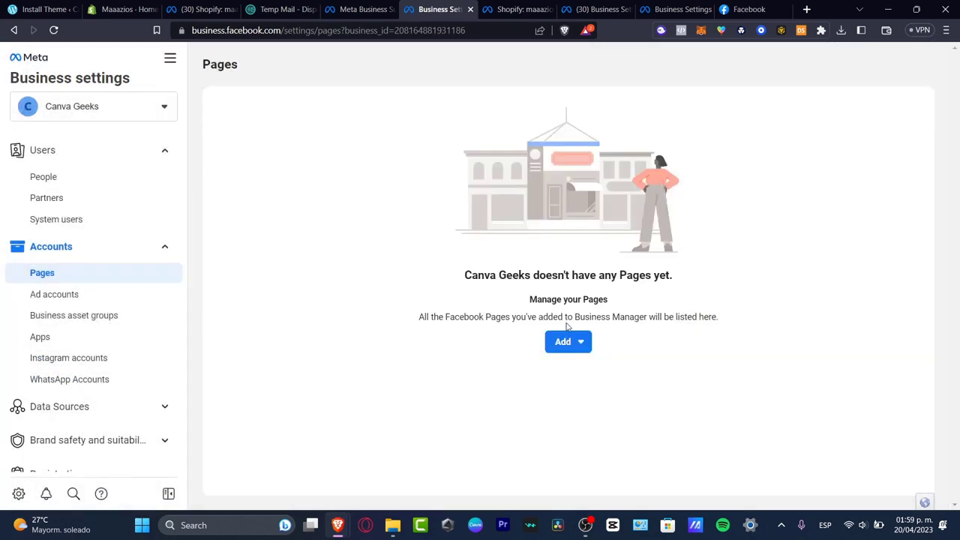
click(568, 342)
click(645, 431)
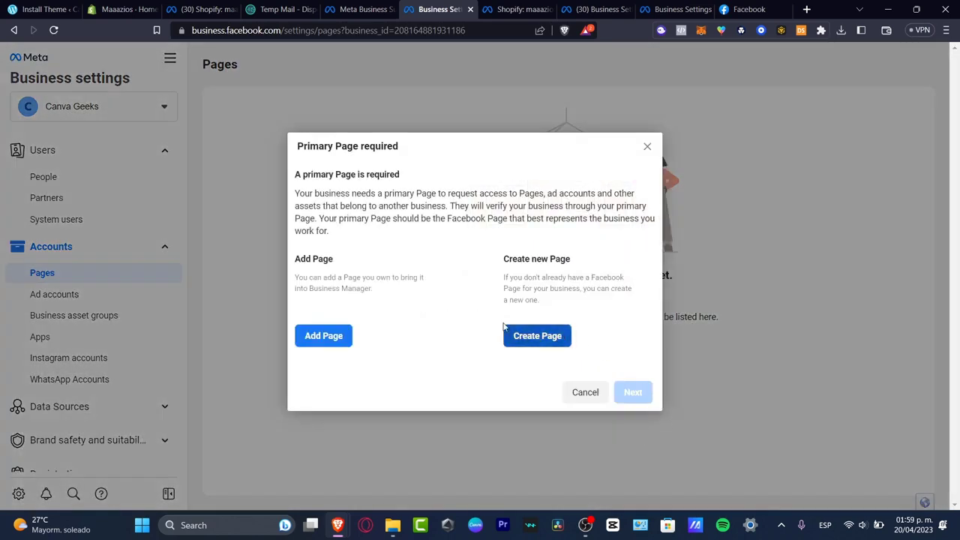
click(337, 338)
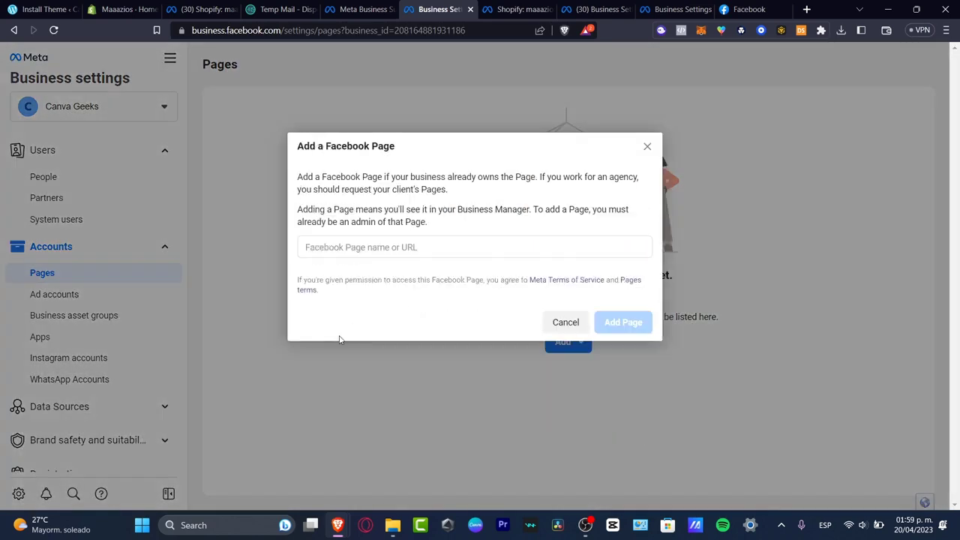
click(379, 251)
text(canva)
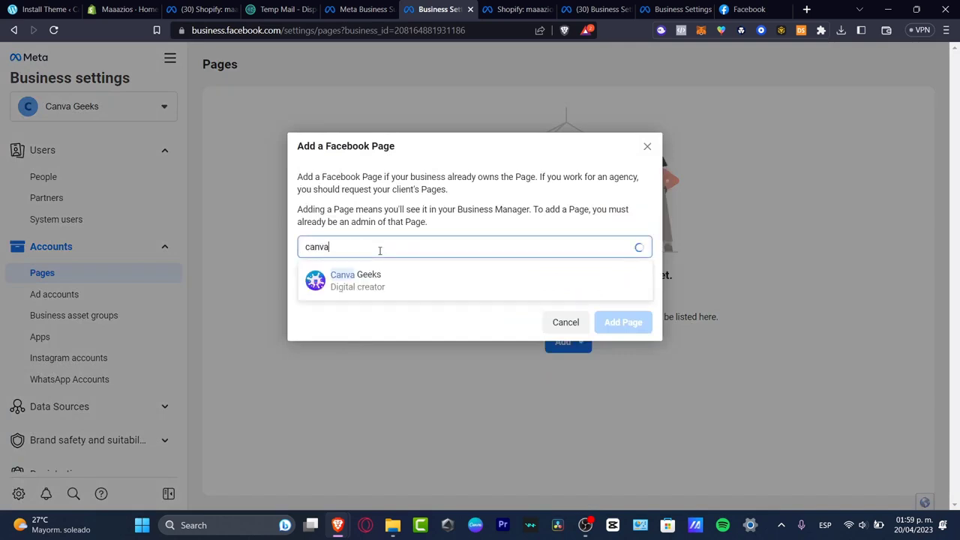
click(388, 280)
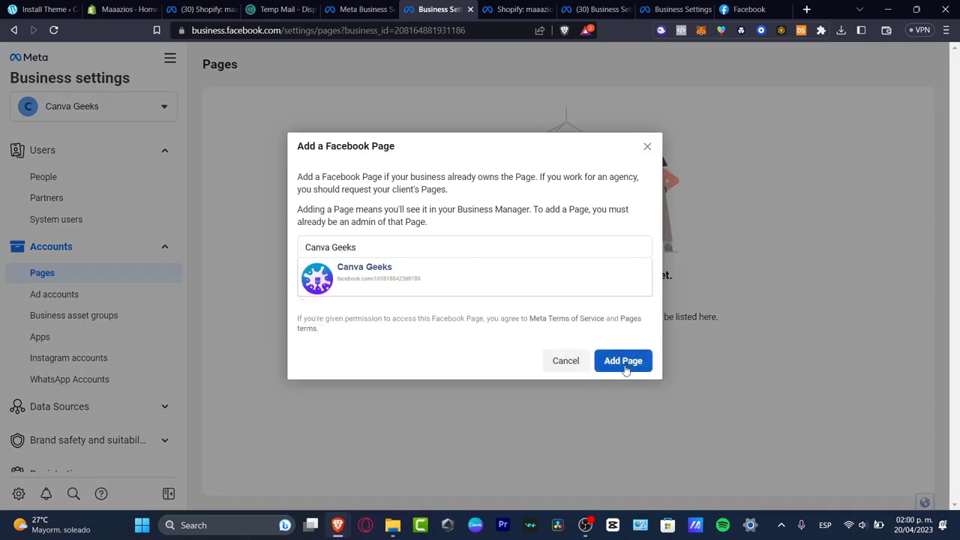
click(621, 367)
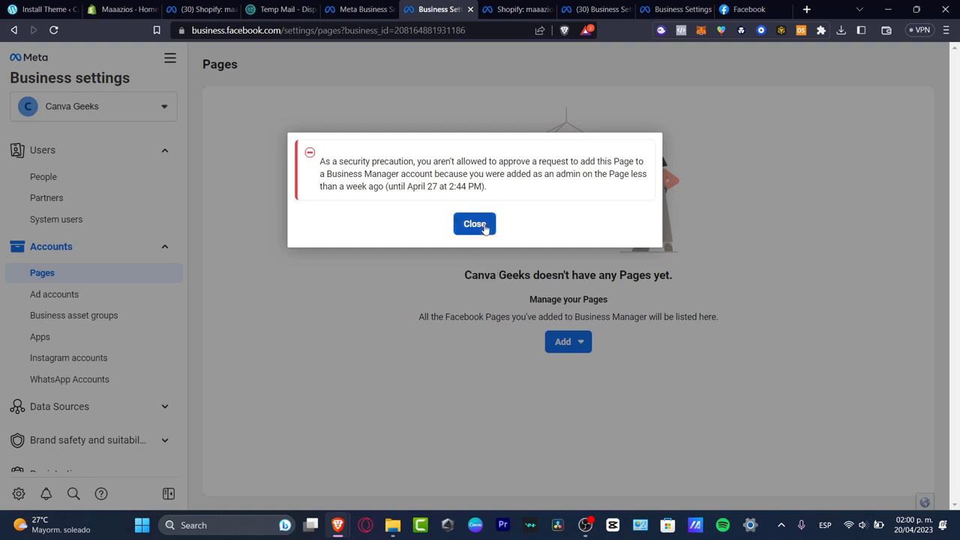
click(475, 224)
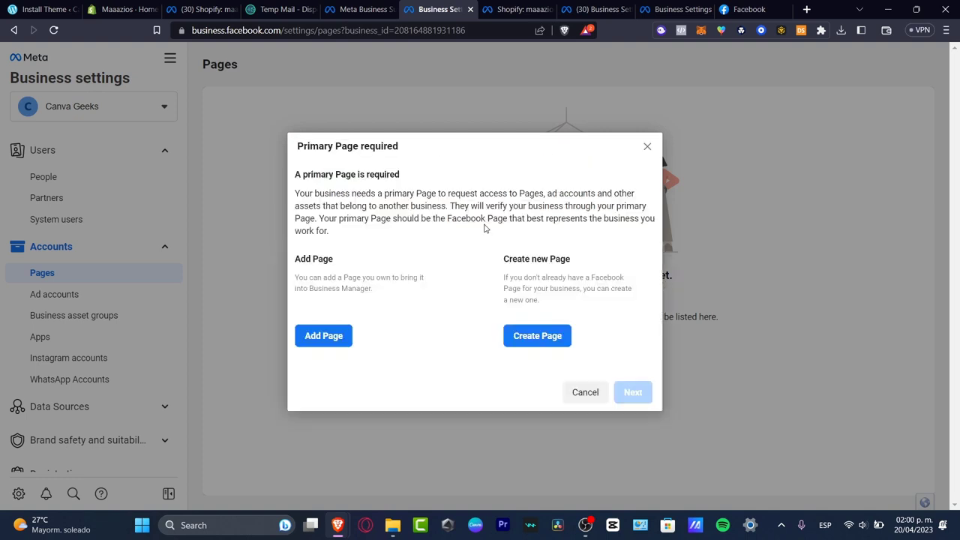
click(648, 146)
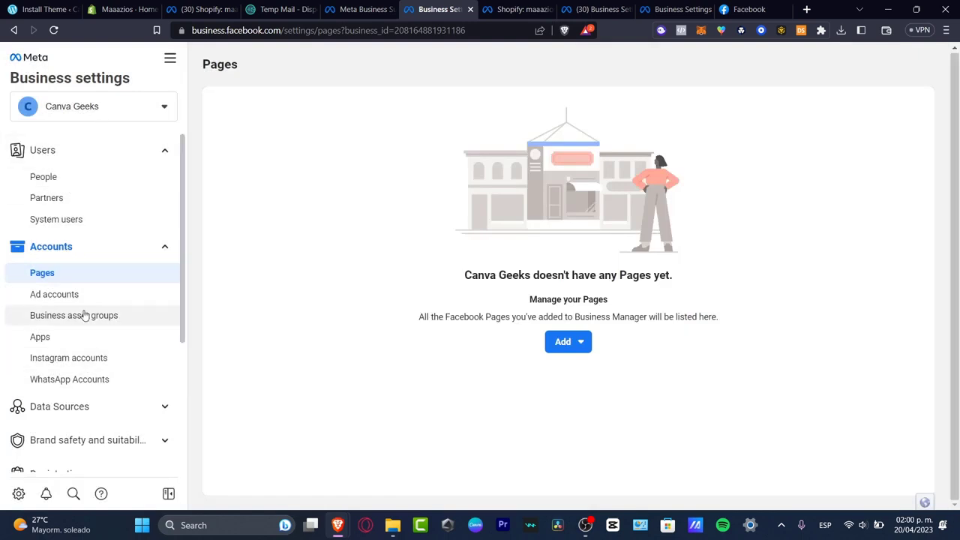
Browse the Apps, Business asset groups, Ad accounts and Pages sections, viewing ad account add options.
scroll(83, 315, down, 5)
scroll(85, 320, up, 4)
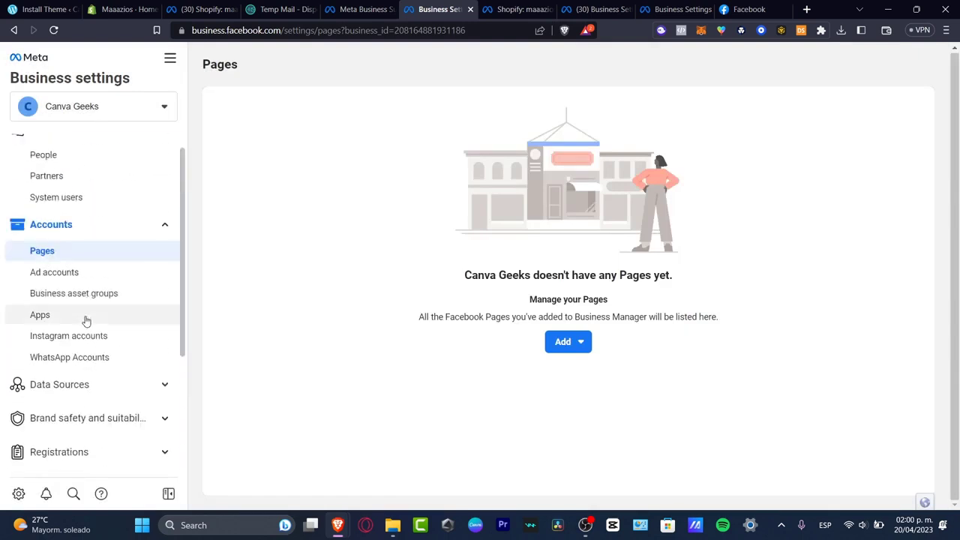
click(105, 321)
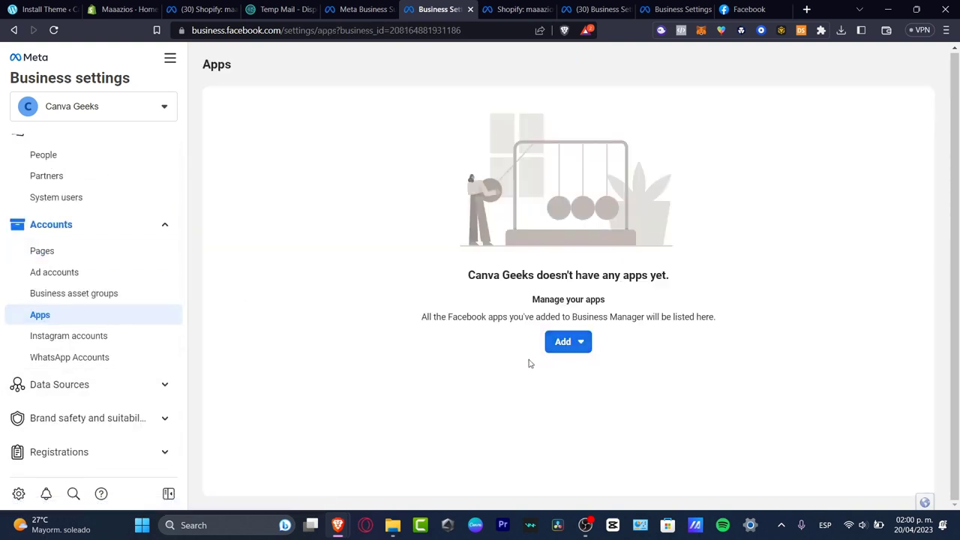
click(123, 300)
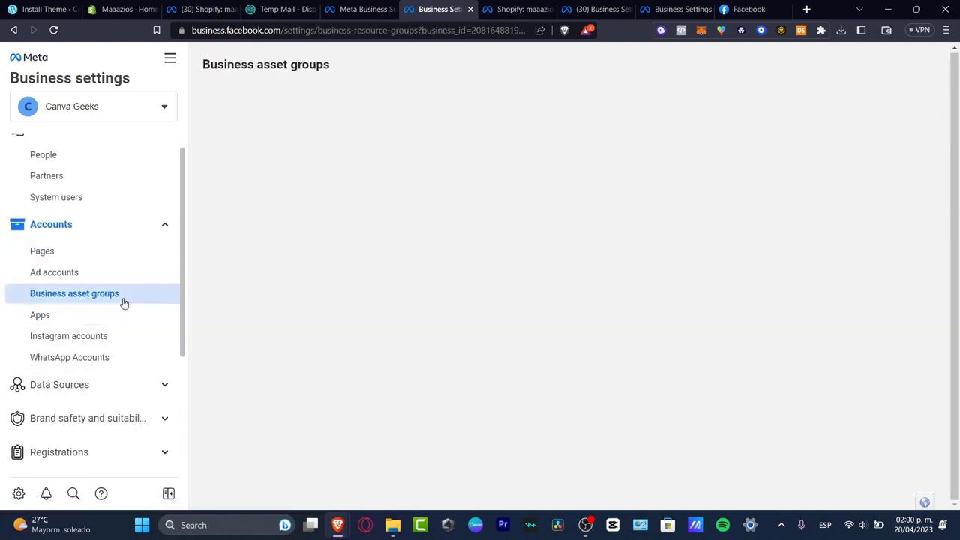
click(111, 276)
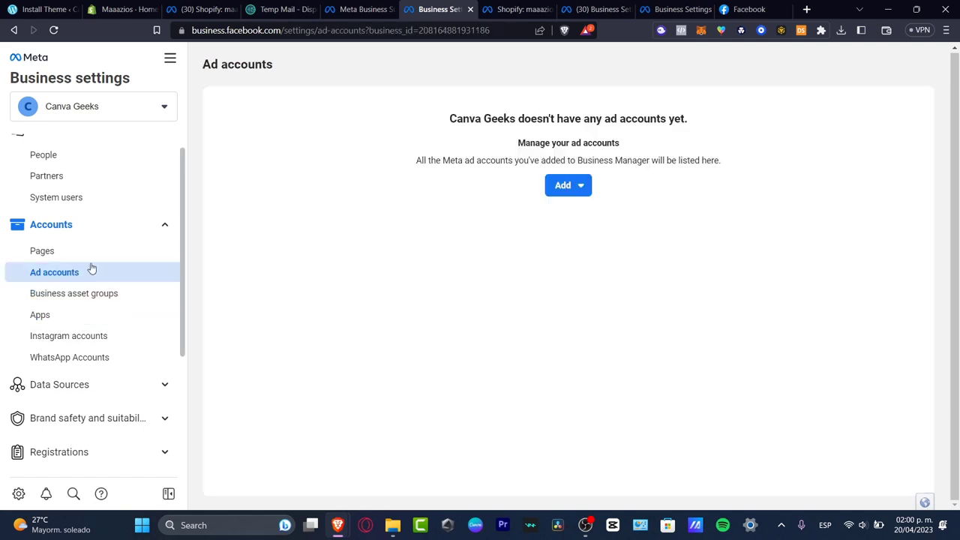
click(77, 254)
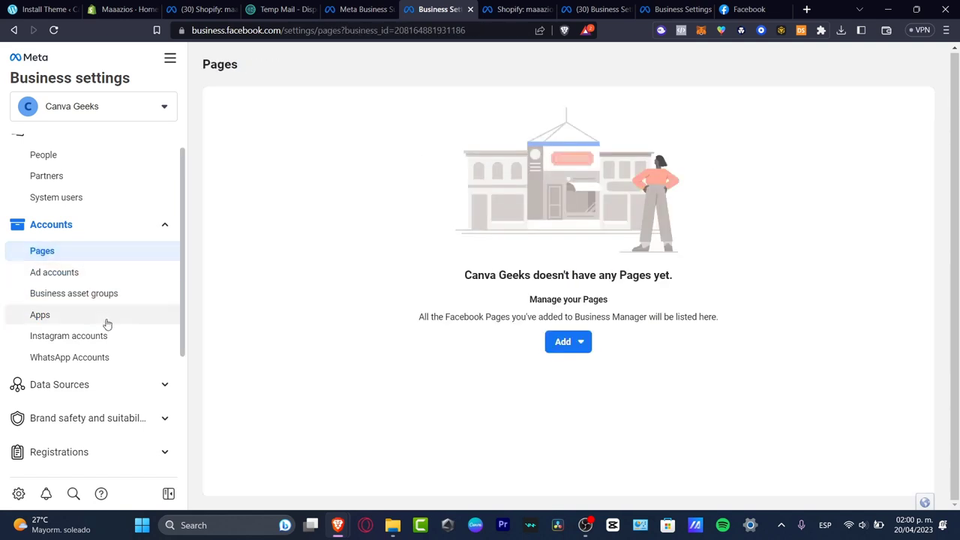
click(100, 278)
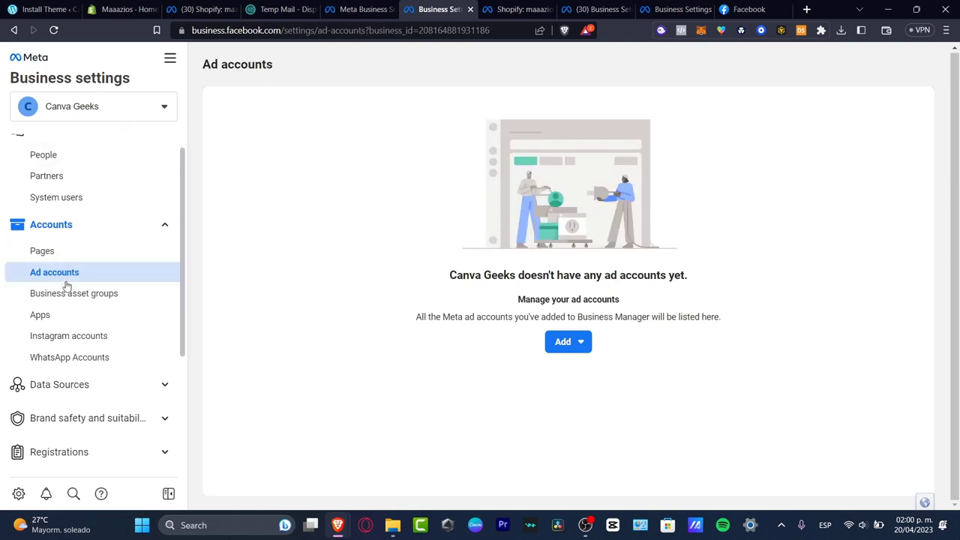
click(582, 343)
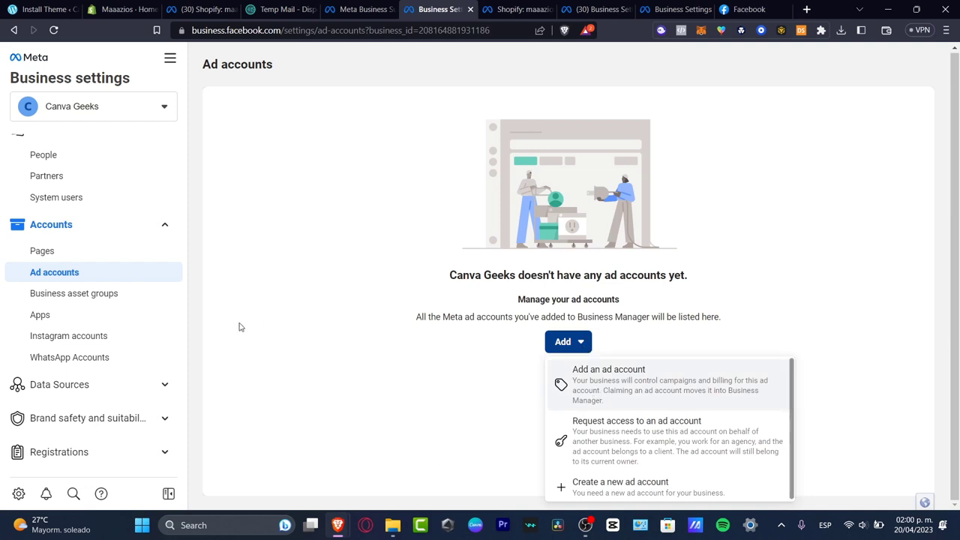
click(54, 293)
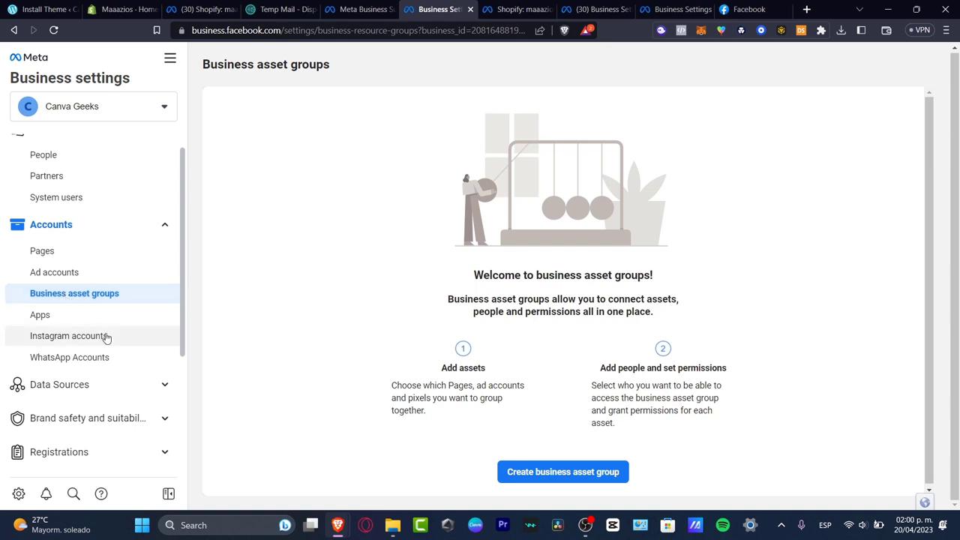
Expand Data Sources and open the empty Catalogs page, briefly checking the business account list.
click(109, 384)
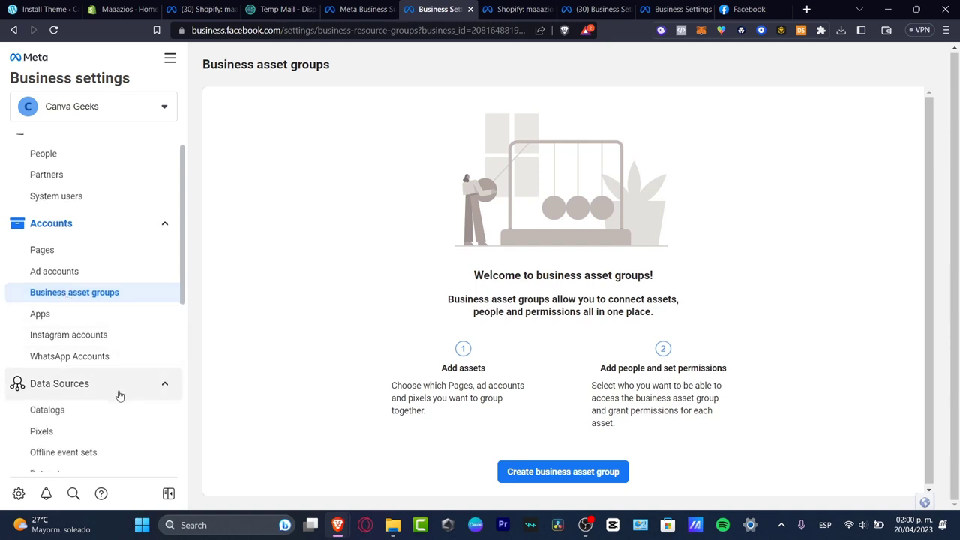
scroll(105, 353, down, 3)
click(78, 223)
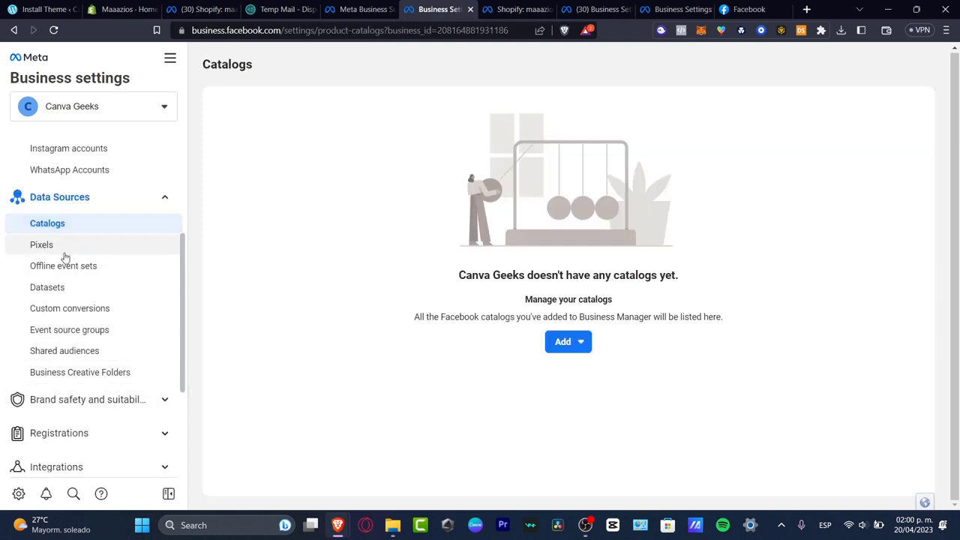
scroll(120, 315, up, 3)
click(132, 104)
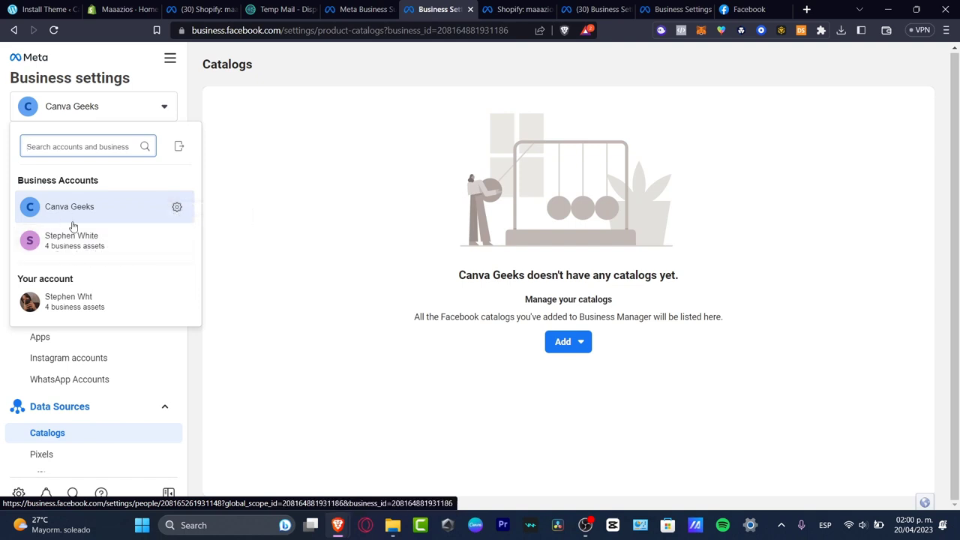
click(164, 112)
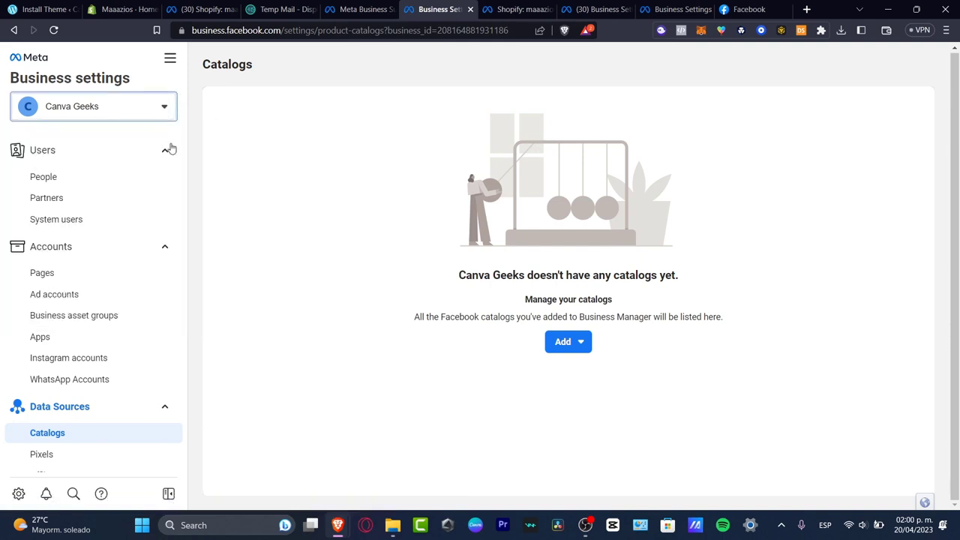
Switch between the Meta Business Suite and Business settings browser tabs, glancing at the account list.
click(363, 6)
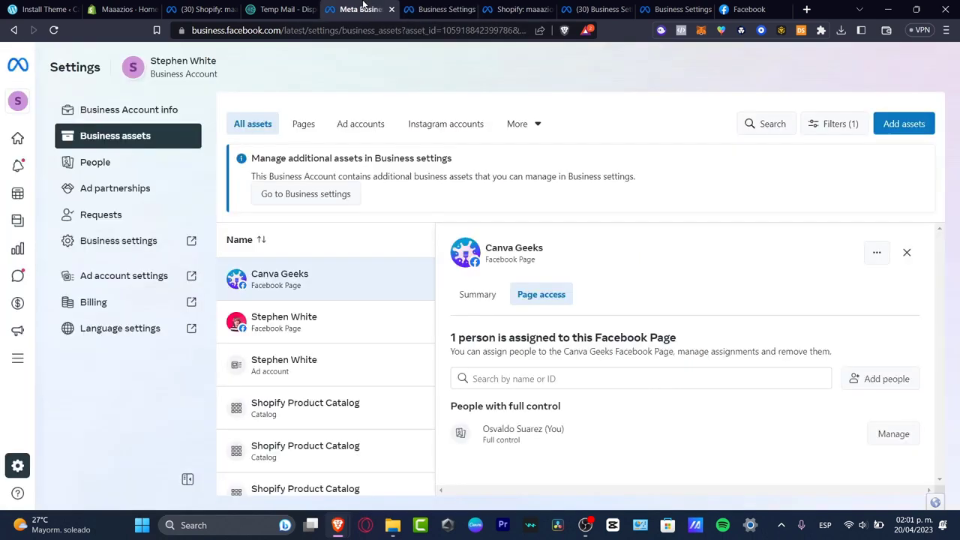
click(446, 6)
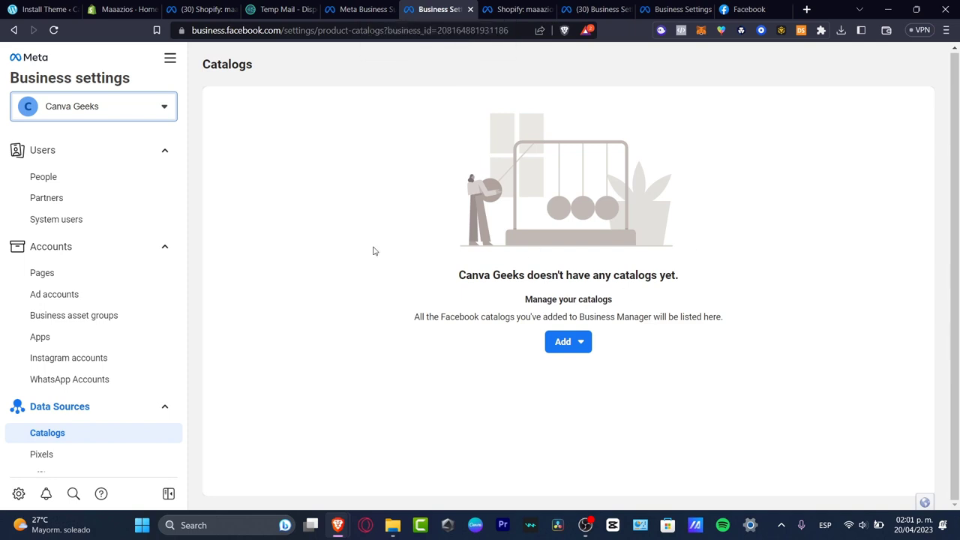
click(75, 99)
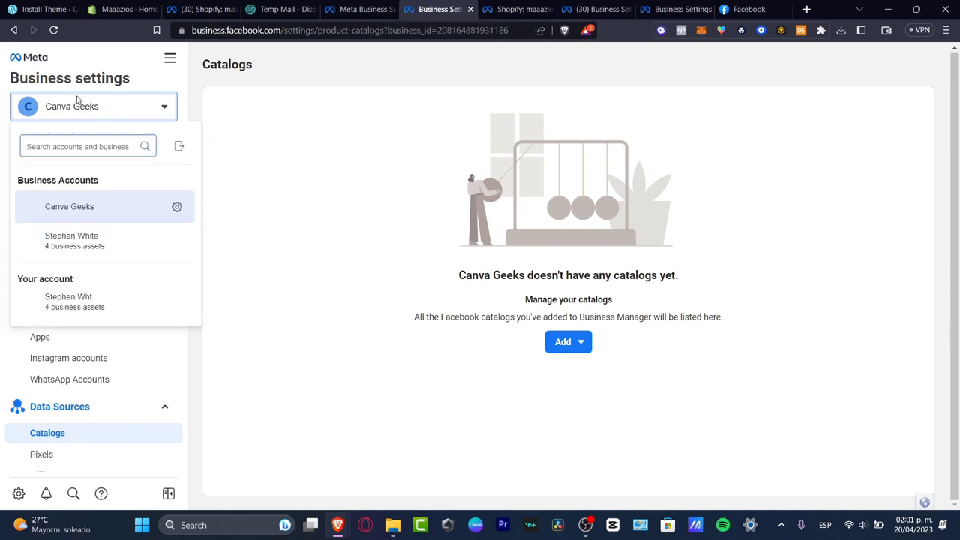
click(257, 208)
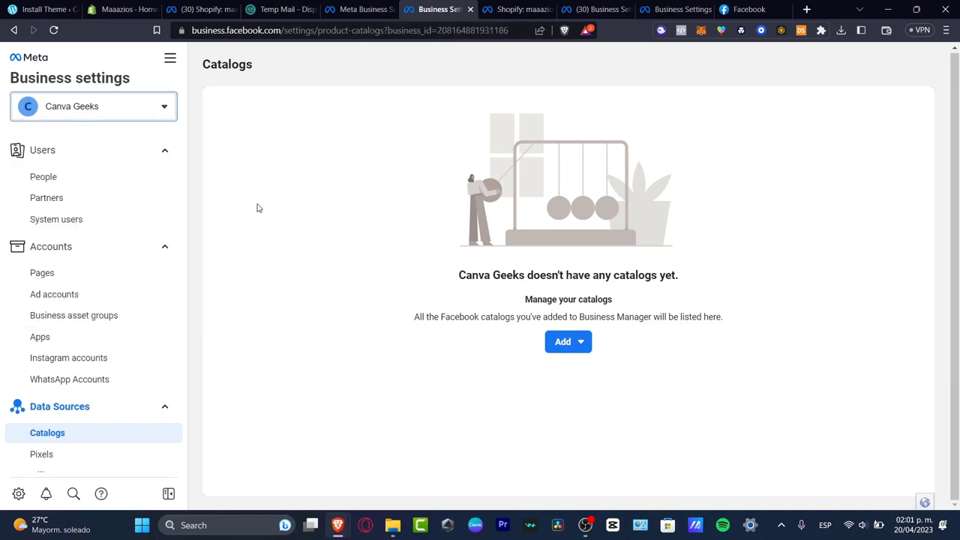
Close the Shopify tab and the two duplicate Business settings tabs.
click(507, 7)
click(548, 9)
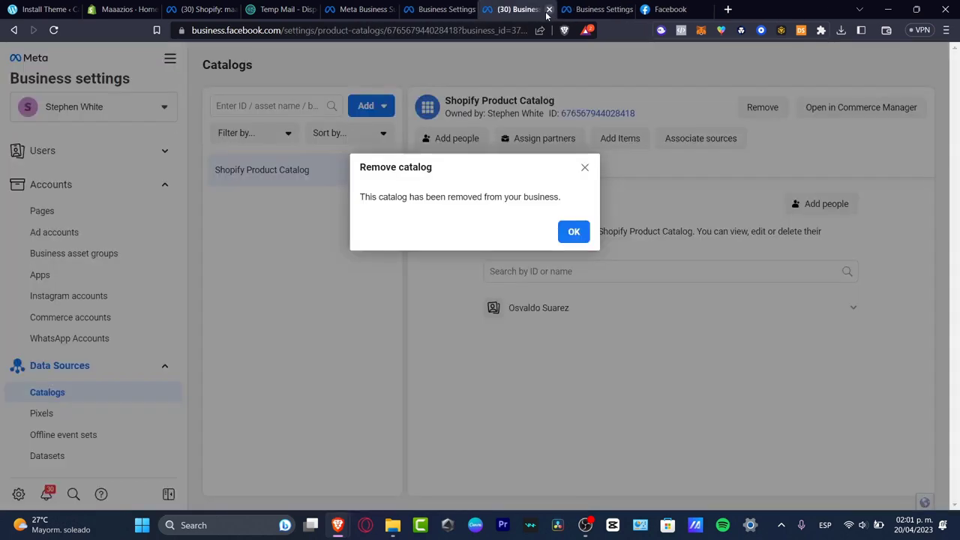
click(549, 9)
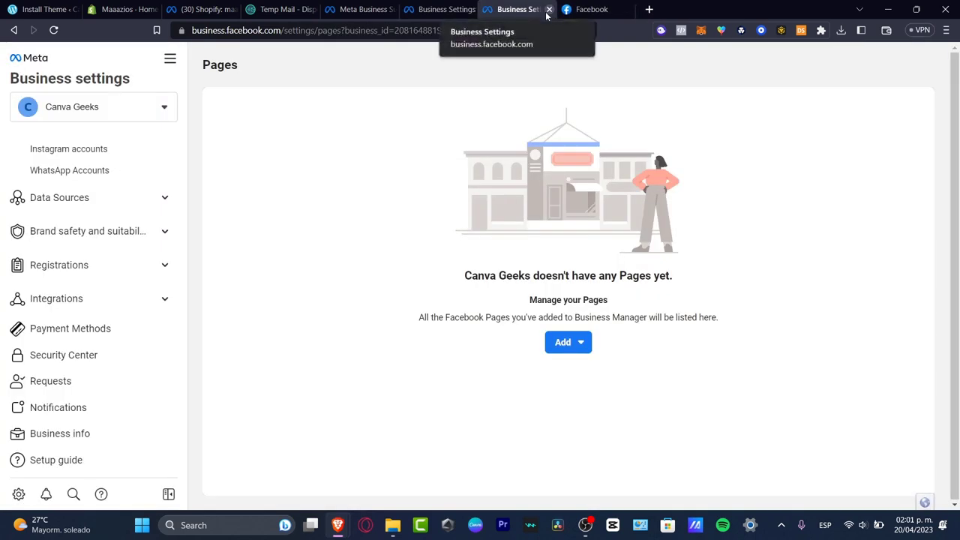
click(549, 9)
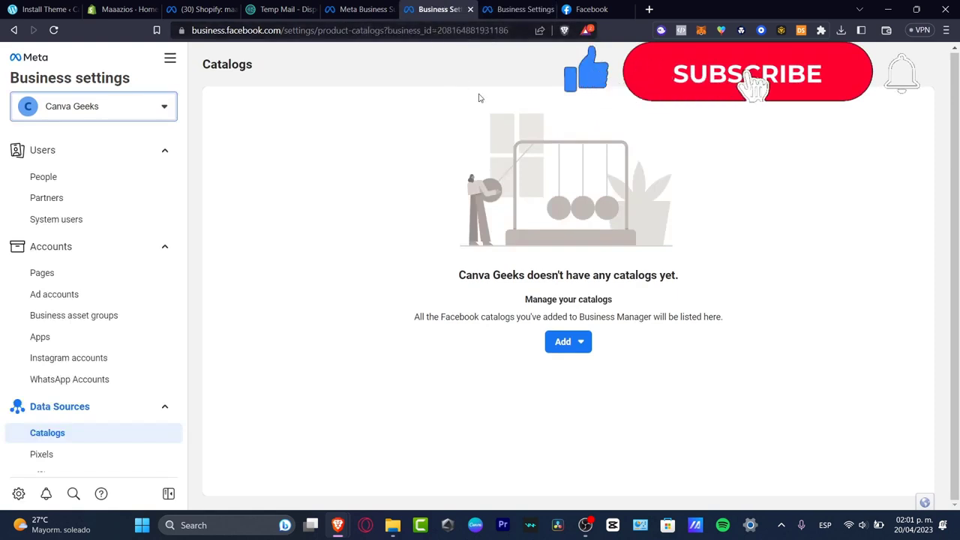